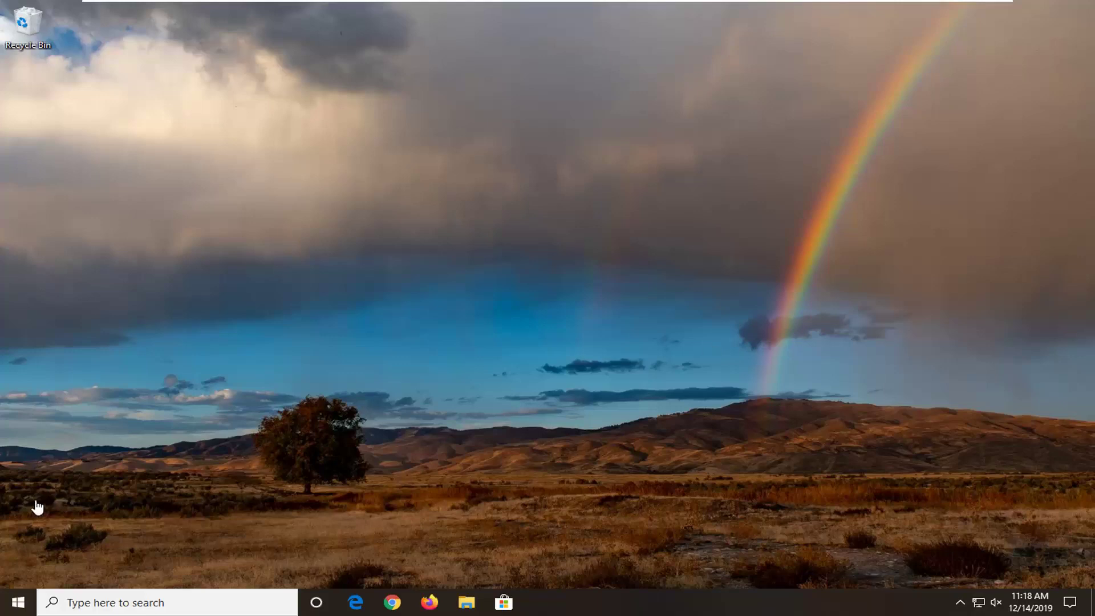
Search the Start menu for regedit and run Registry Editor as administrator
{"action": "left_click", "coordinate": [14, 609]}
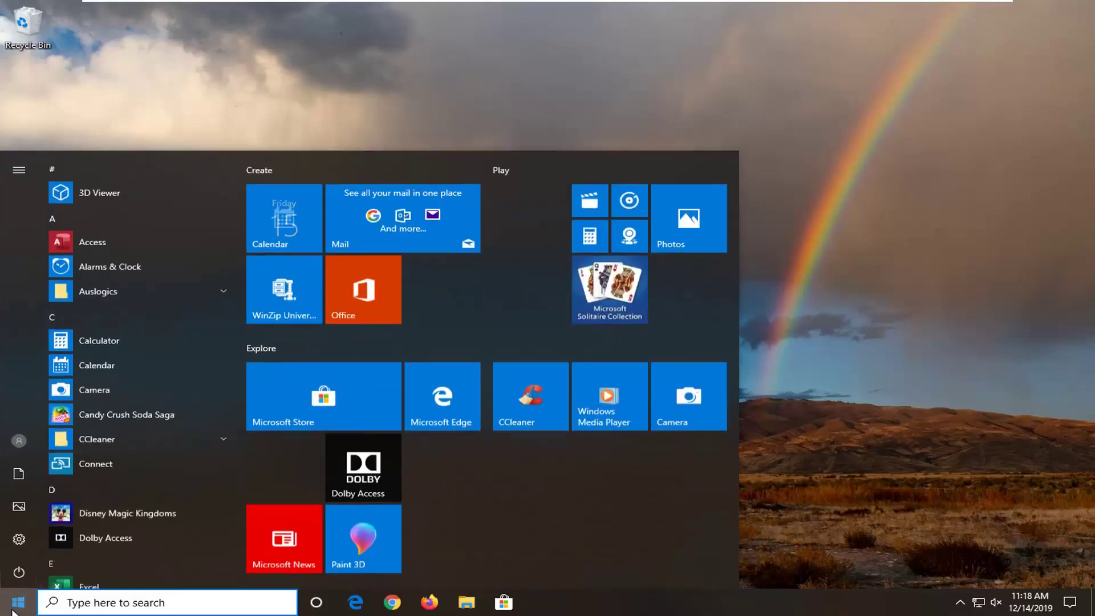
{"action": "type", "text": "rege"}
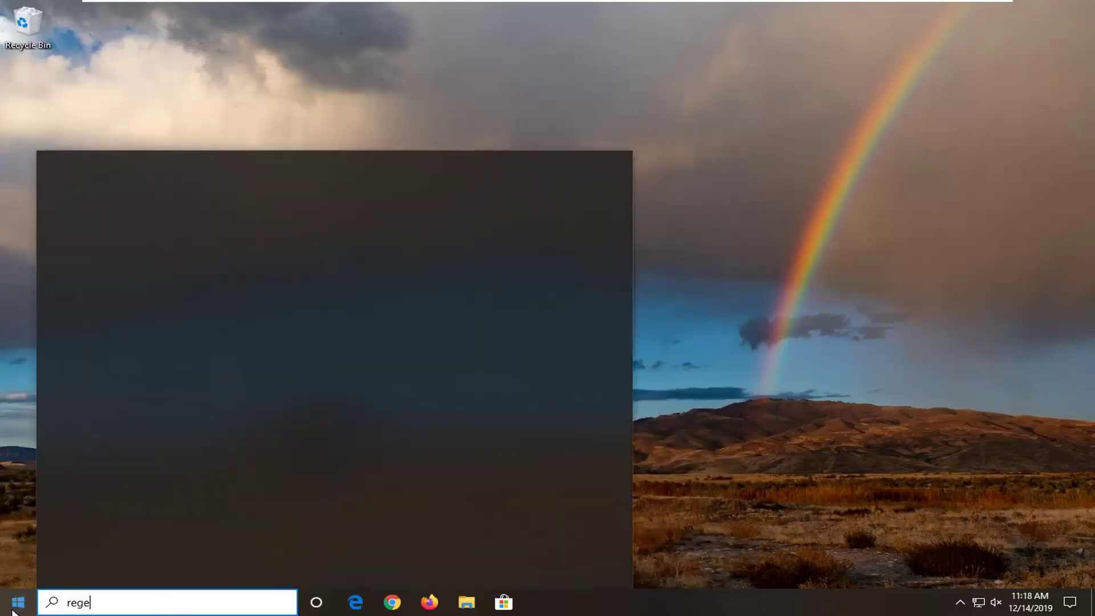
{"action": "type", "text": "dit"}
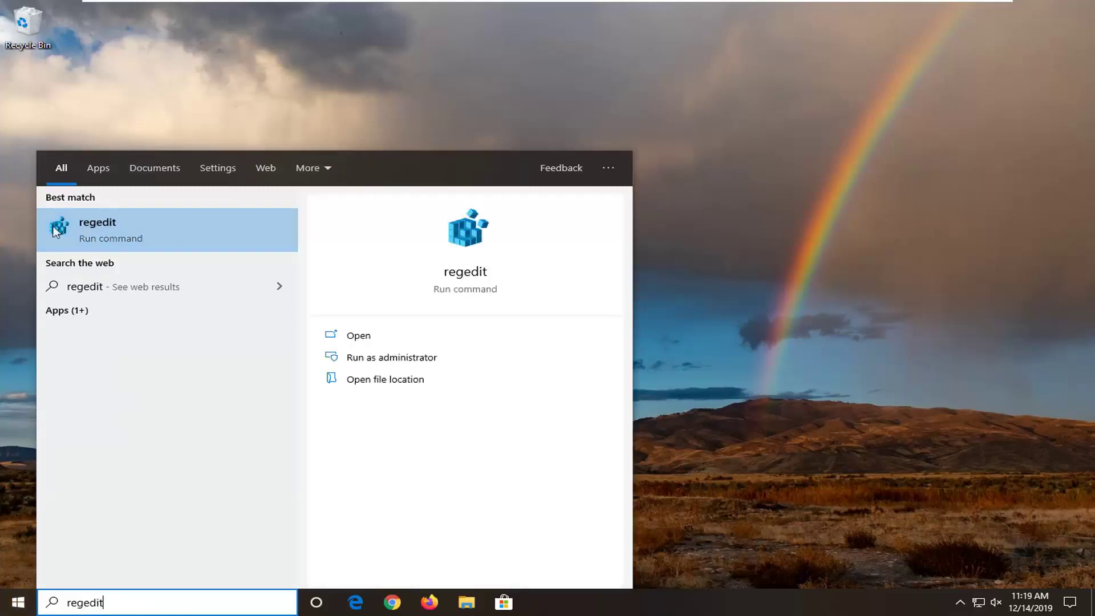
{"action": "left_click", "coordinate": [97, 228]}
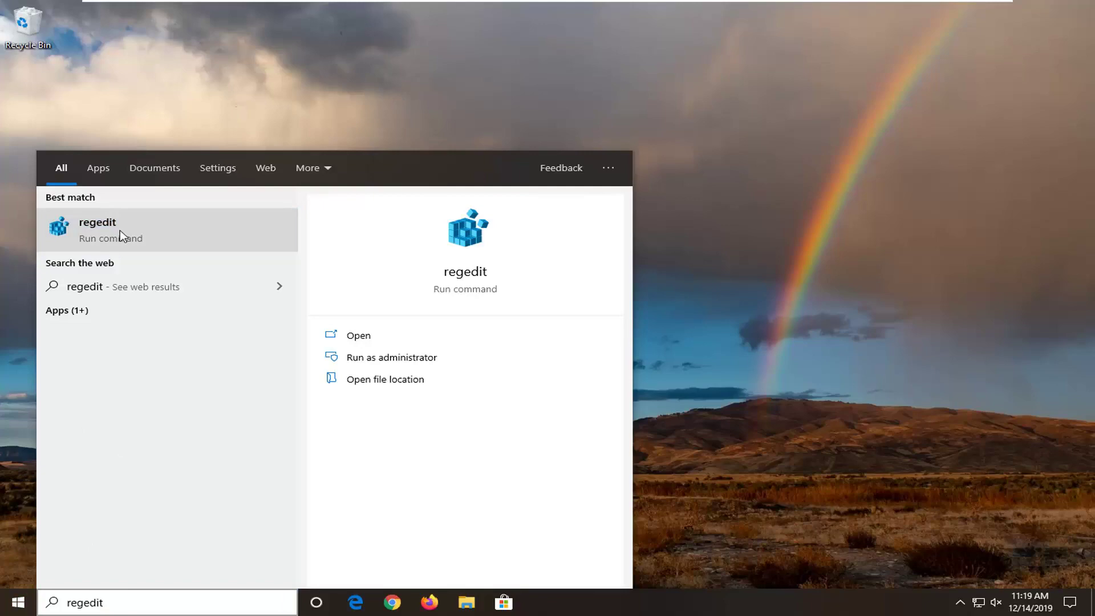
{"action": "right_click", "coordinate": [120, 232]}
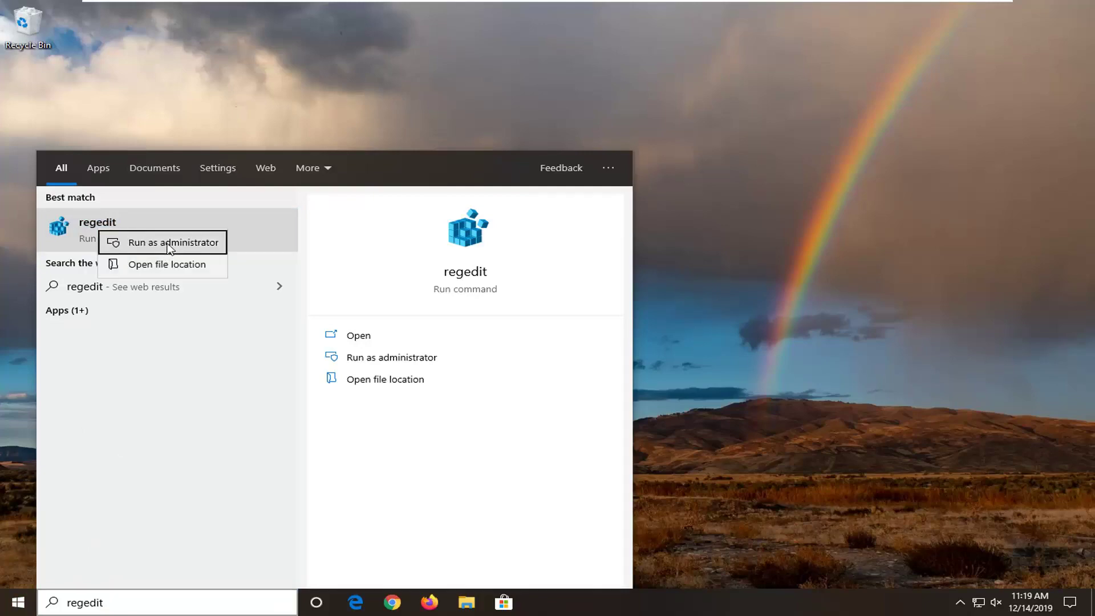
{"action": "left_click", "coordinate": [167, 243]}
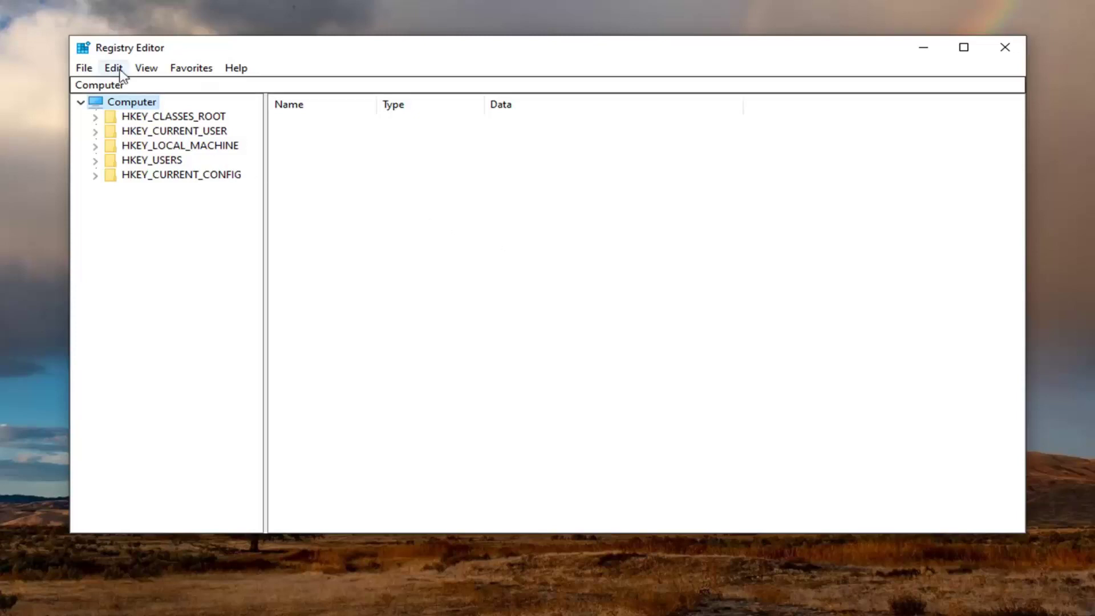
{"action": "left_click", "coordinate": [83, 70]}
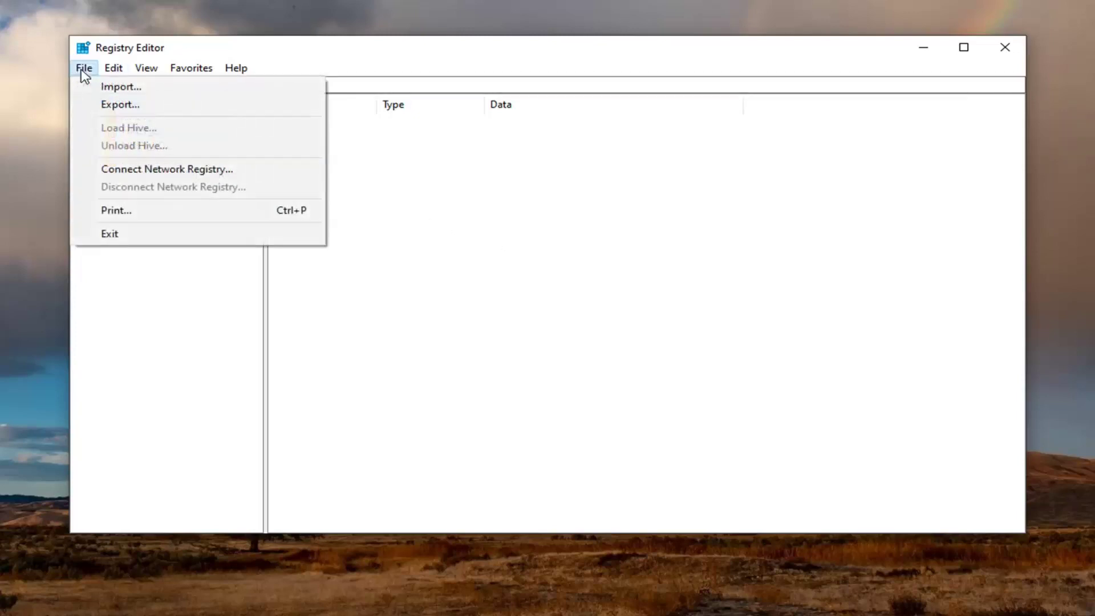
{"action": "left_click", "coordinate": [120, 110]}
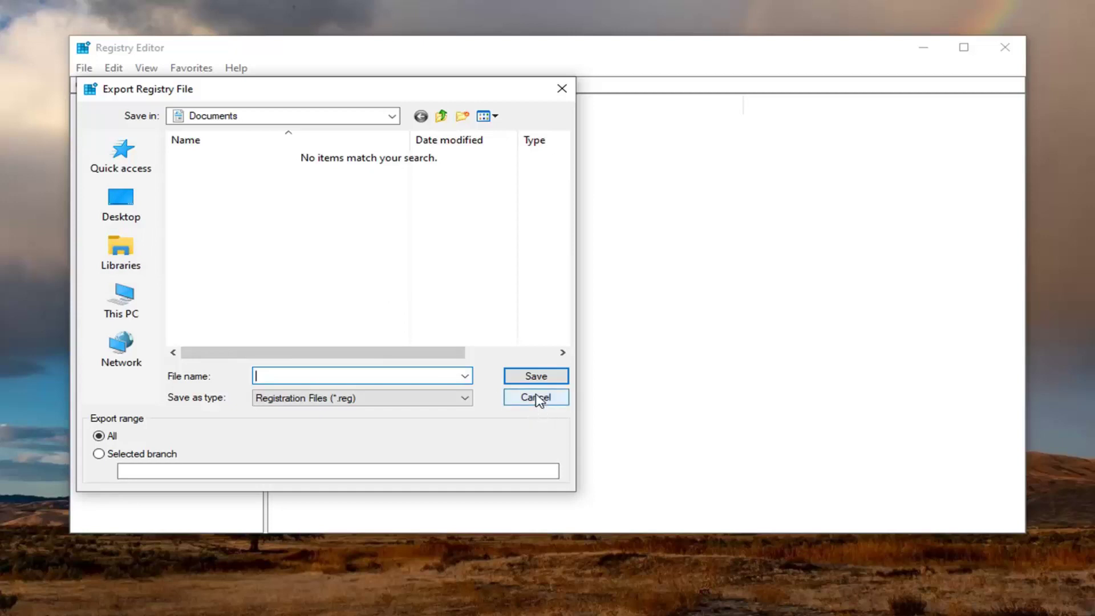
{"action": "left_click", "coordinate": [536, 398]}
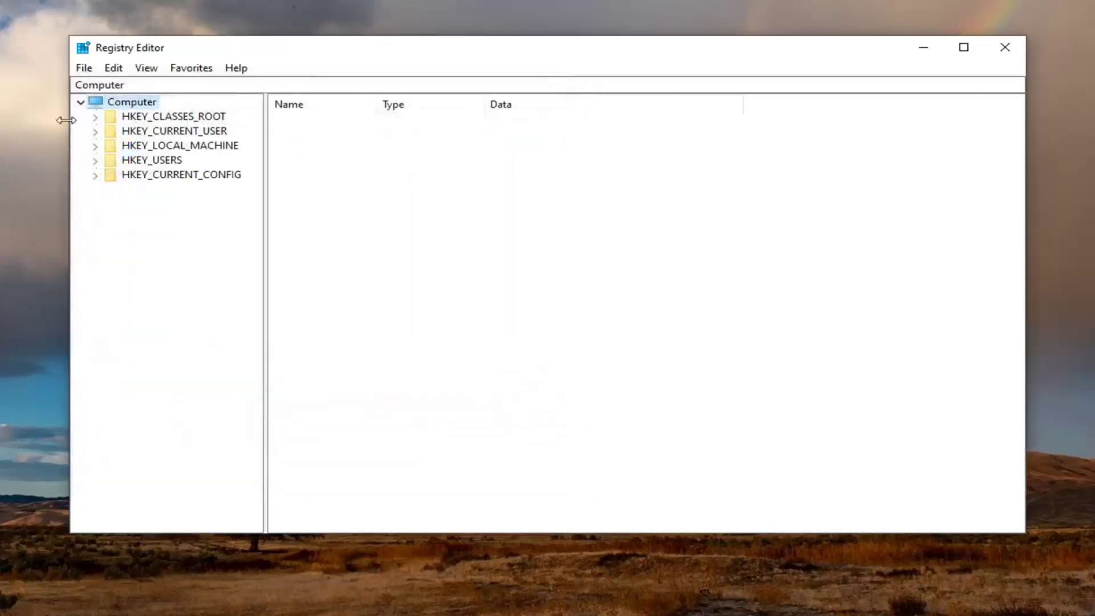
{"action": "left_click", "coordinate": [92, 70]}
{"action": "left_click", "coordinate": [100, 90]}
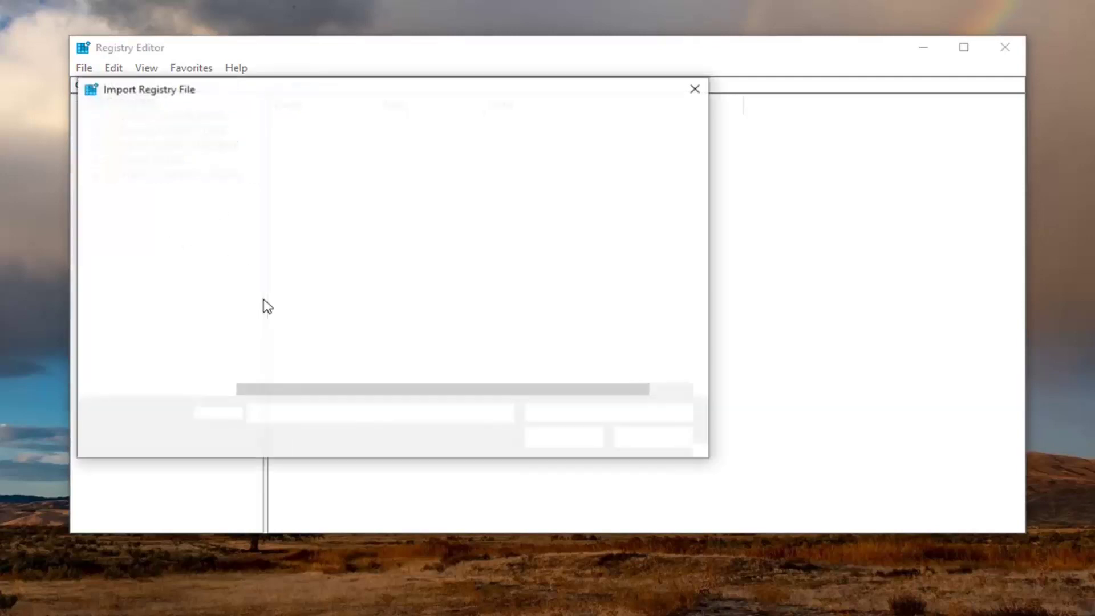
{"action": "left_click", "coordinate": [634, 441]}
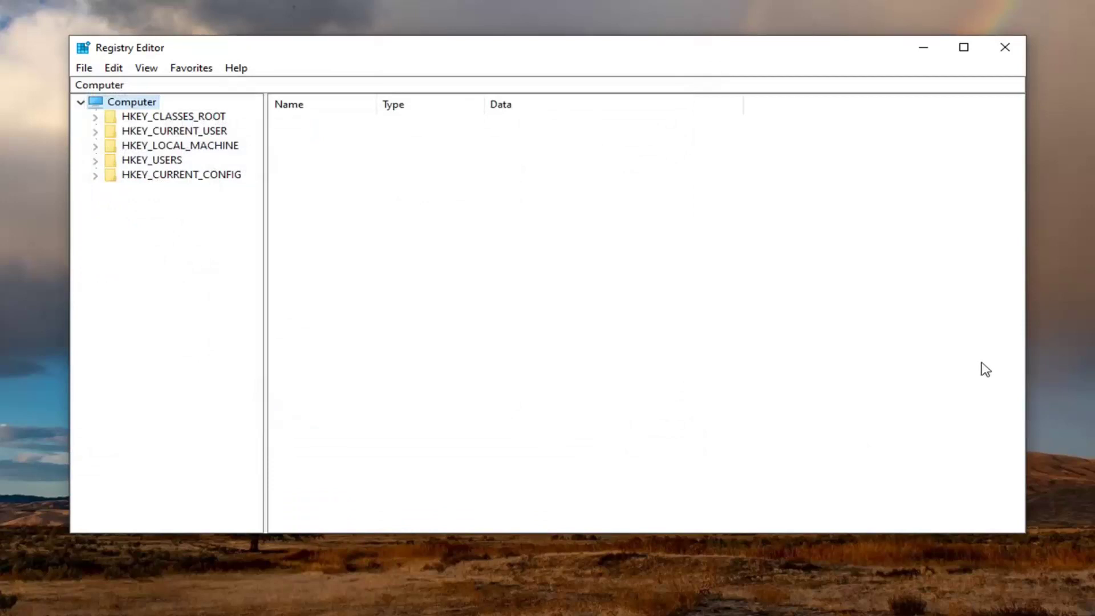
Expand HKEY_LOCAL_MACHINE > SYSTEM > CurrentControlSet and open the Services key
{"action": "left_click", "coordinate": [183, 148]}
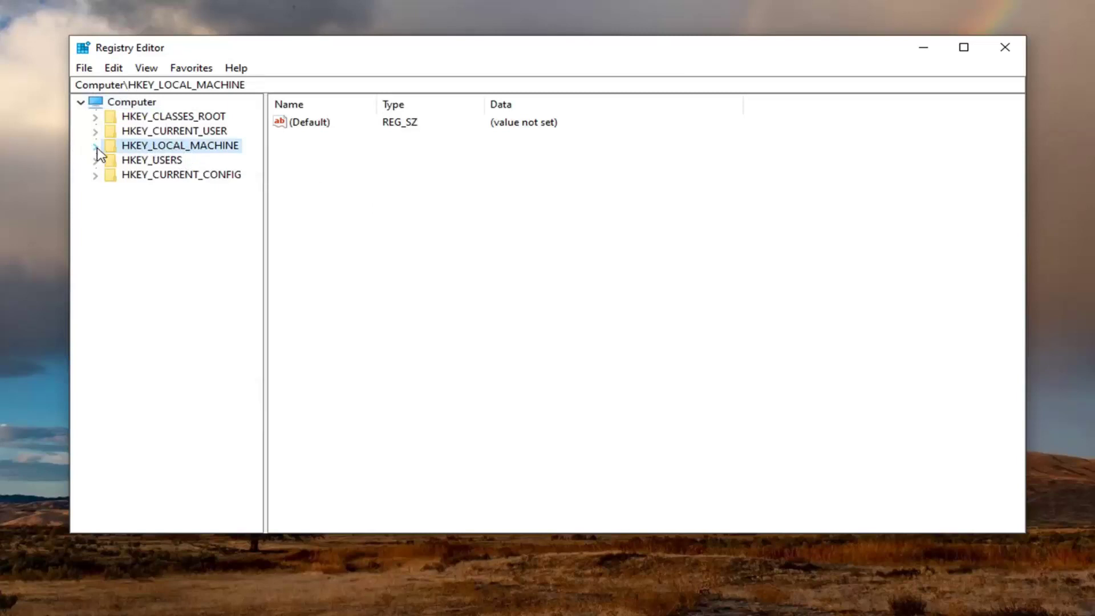
{"action": "double_click", "coordinate": [128, 147]}
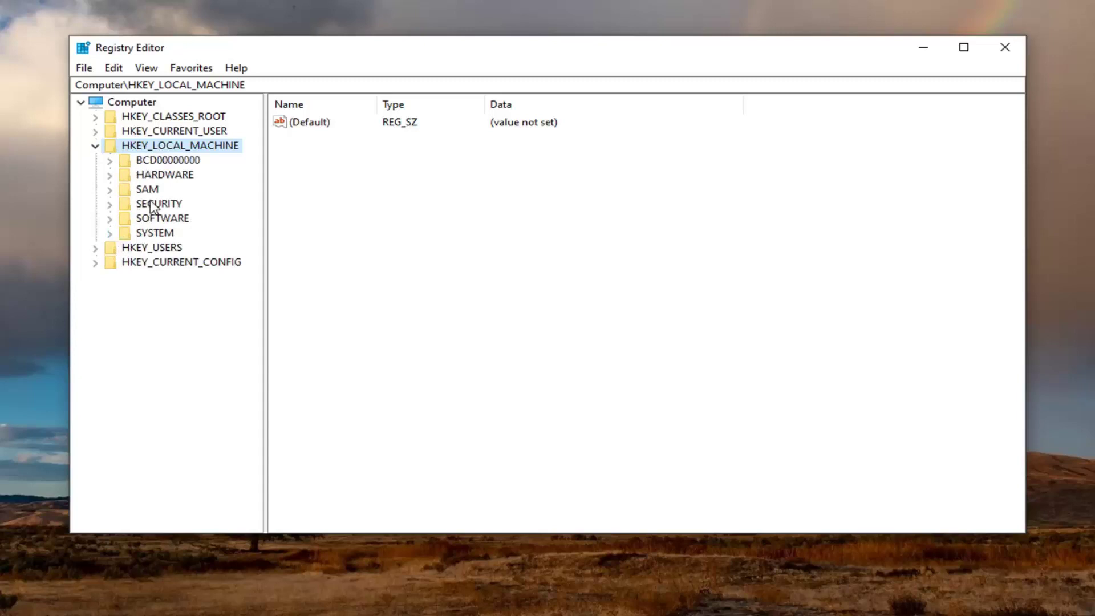
{"action": "double_click", "coordinate": [150, 234]}
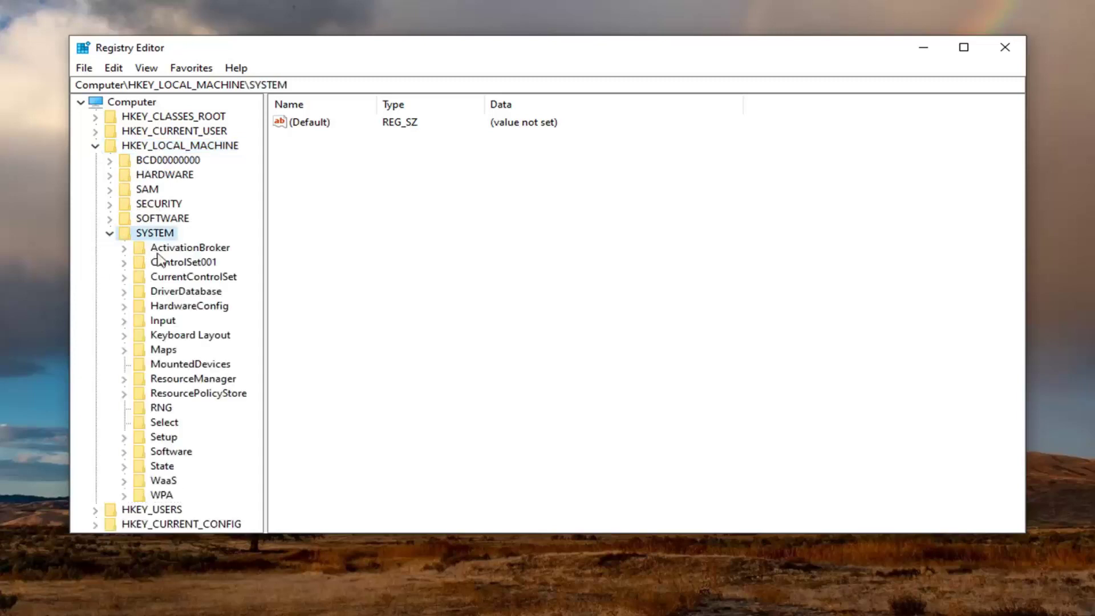
{"action": "left_click", "coordinate": [209, 279]}
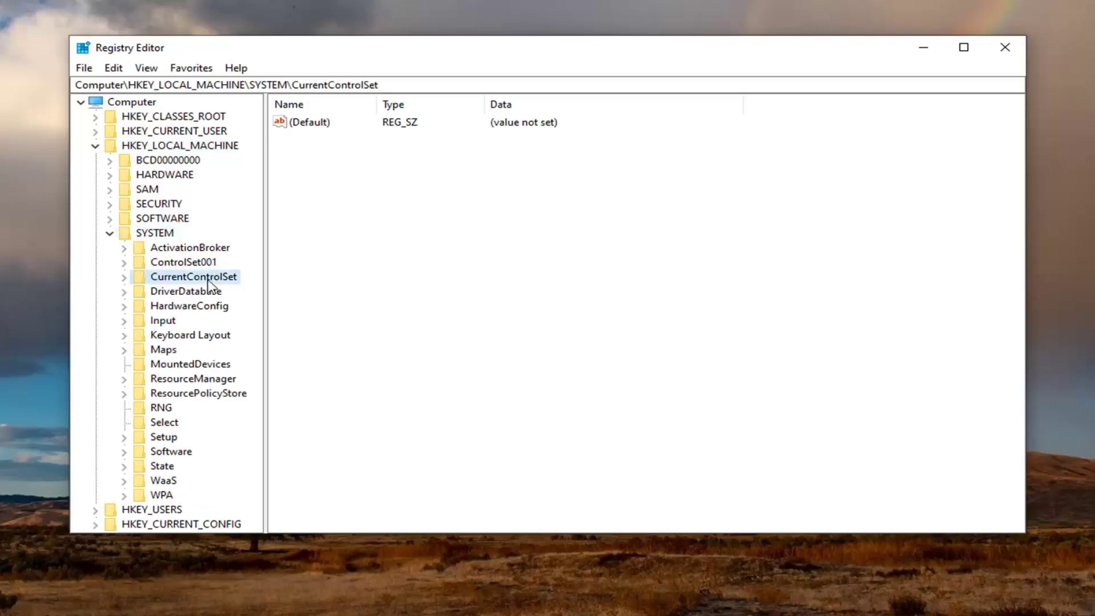
{"action": "double_click", "coordinate": [211, 280]}
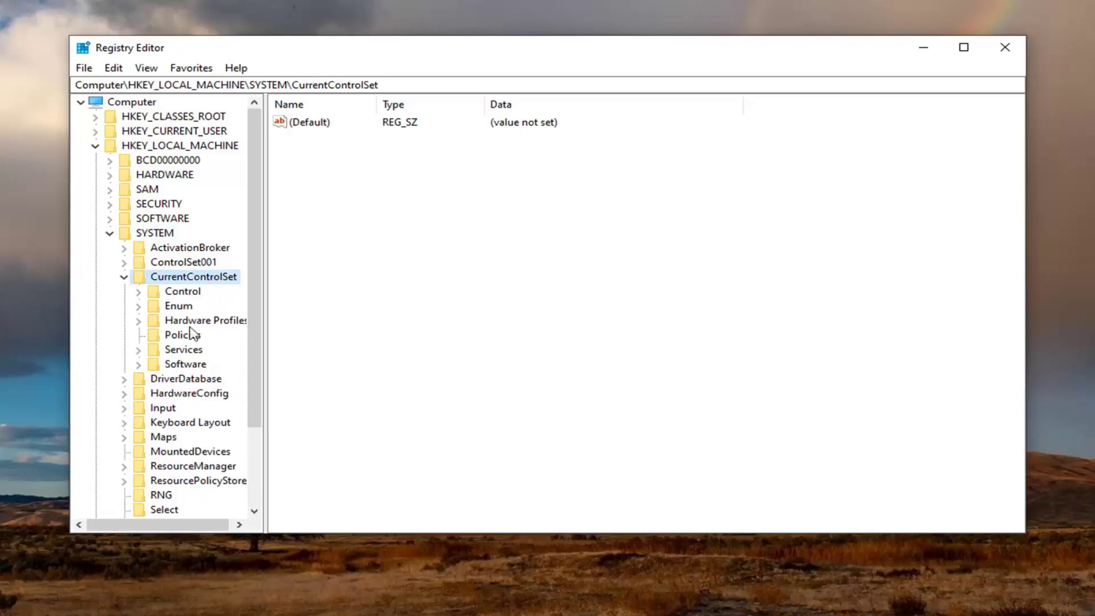
{"action": "double_click", "coordinate": [182, 350]}
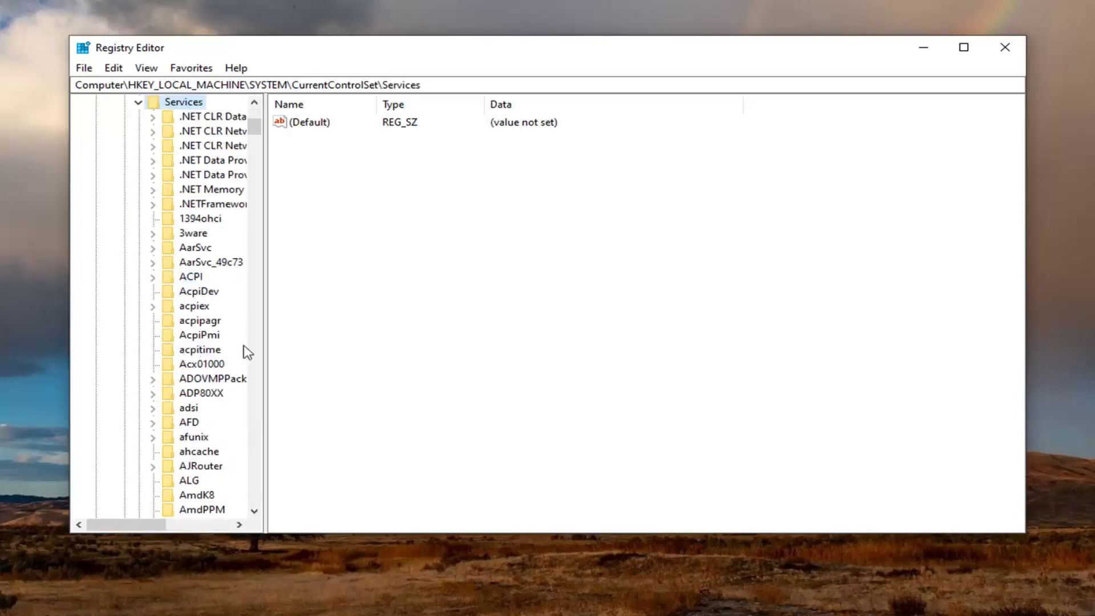
Widen the key tree pane, then find and select the wuauserv key in the Services list
{"action": "left_click_drag", "start_coordinate": [264, 315], "coordinate": [375, 297]}
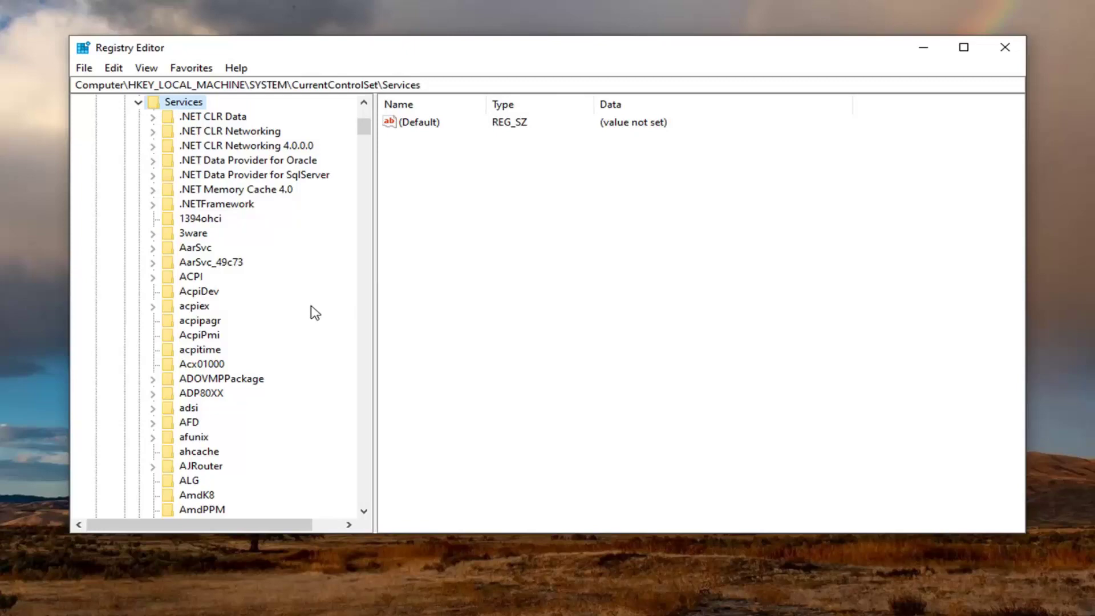
{"action": "scroll", "coordinate": [200, 313], "scroll_direction": "down", "scroll_amount": 20}
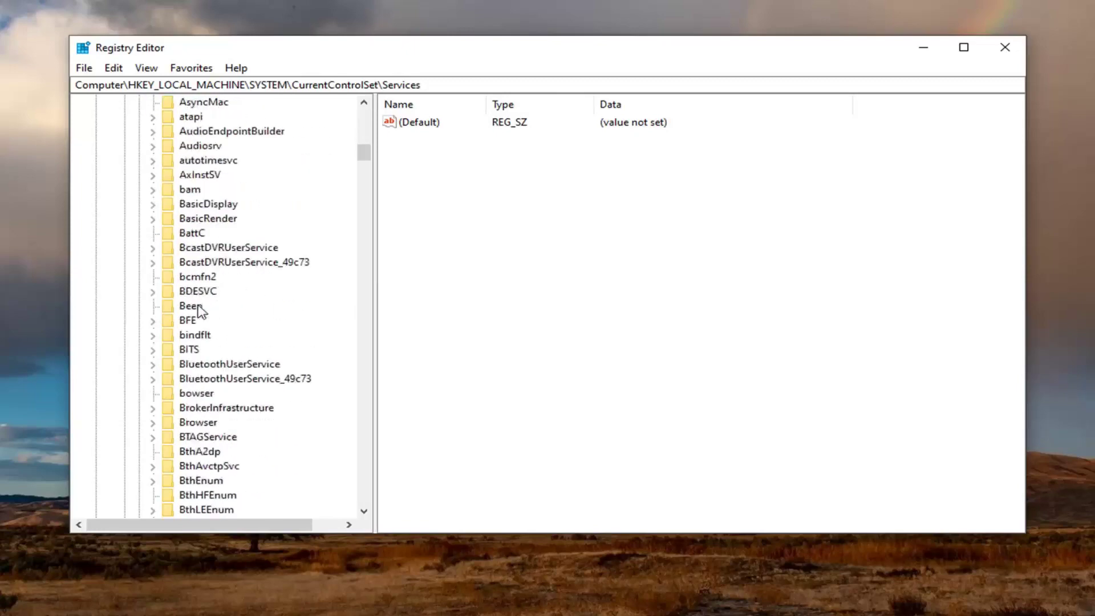
{"action": "scroll", "coordinate": [256, 285], "scroll_direction": "down", "scroll_amount": 20}
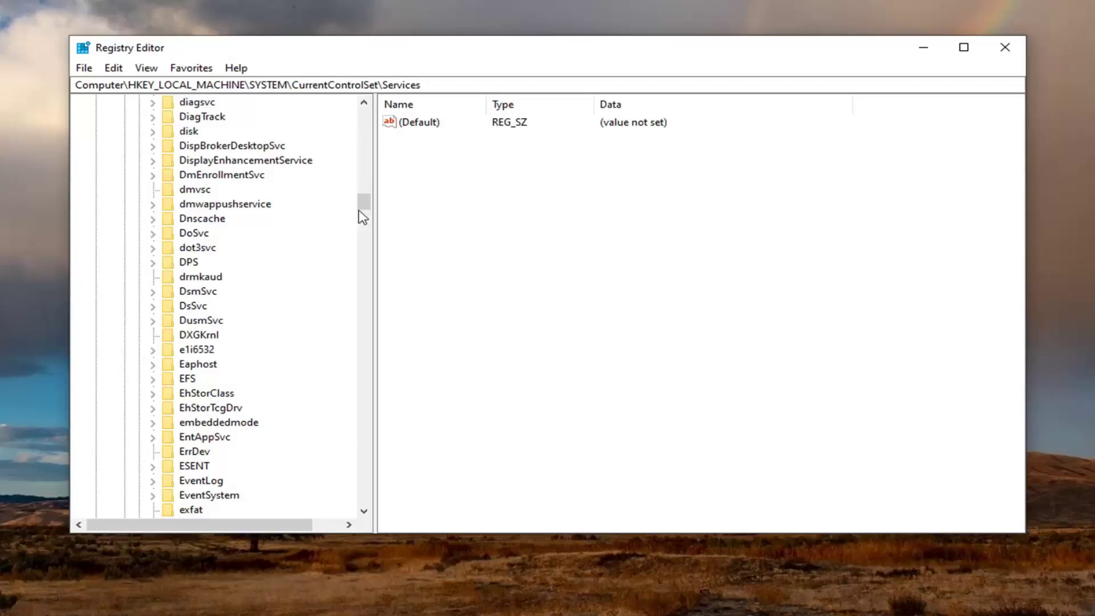
{"action": "left_click_drag", "start_coordinate": [363, 215], "coordinate": [354, 442]}
{"action": "scroll", "coordinate": [281, 423], "scroll_direction": "down", "scroll_amount": 11}
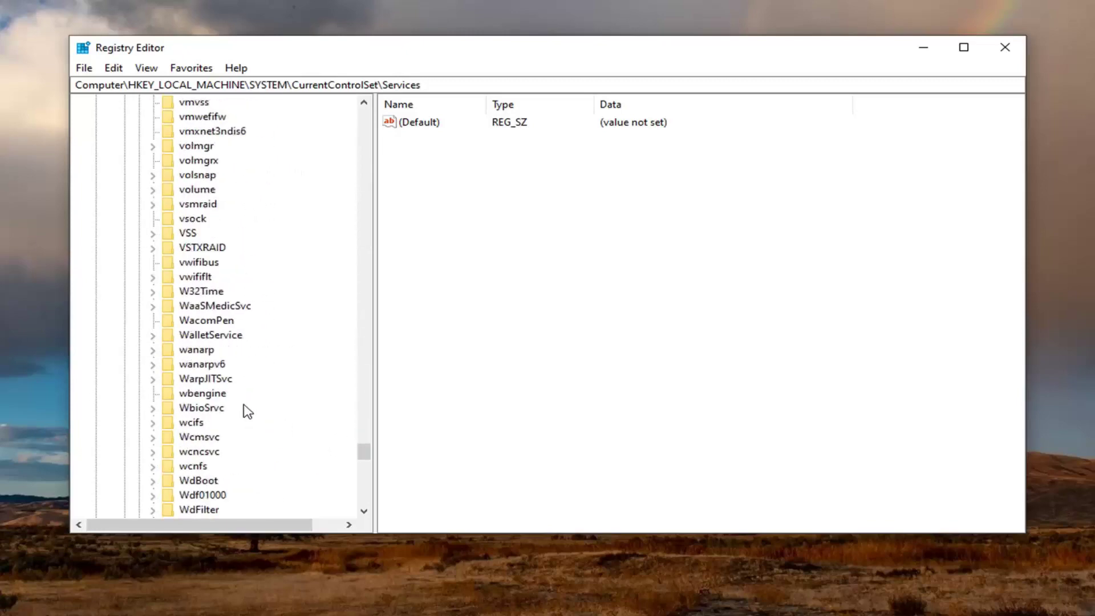
{"action": "scroll", "coordinate": [224, 354], "scroll_direction": "down", "scroll_amount": 1}
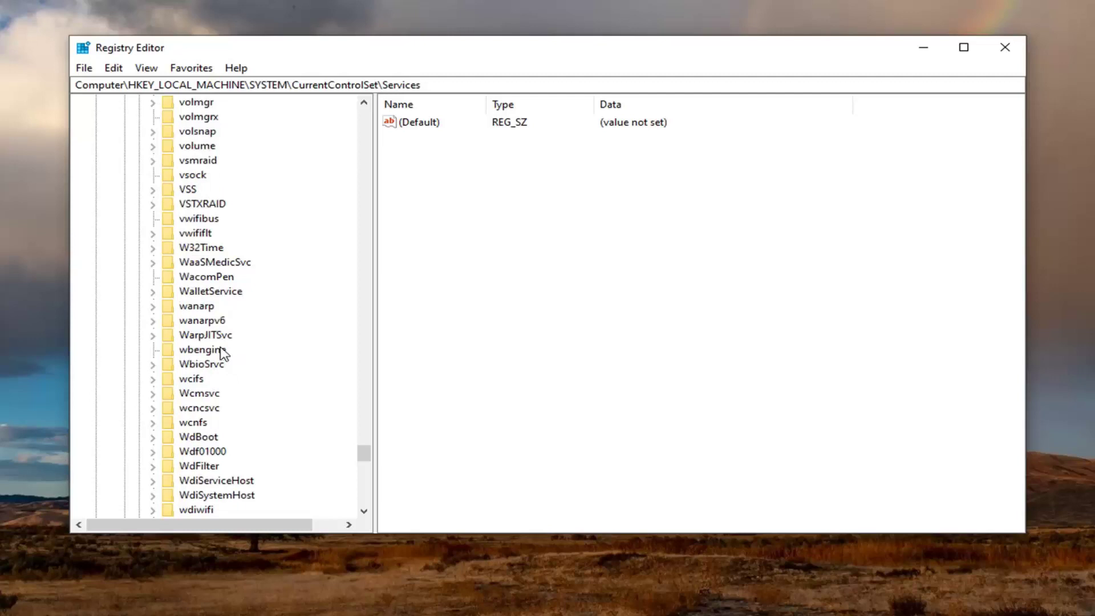
{"action": "scroll", "coordinate": [222, 353], "scroll_direction": "down", "scroll_amount": 5}
{"action": "scroll", "coordinate": [221, 358], "scroll_direction": "up", "scroll_amount": 4}
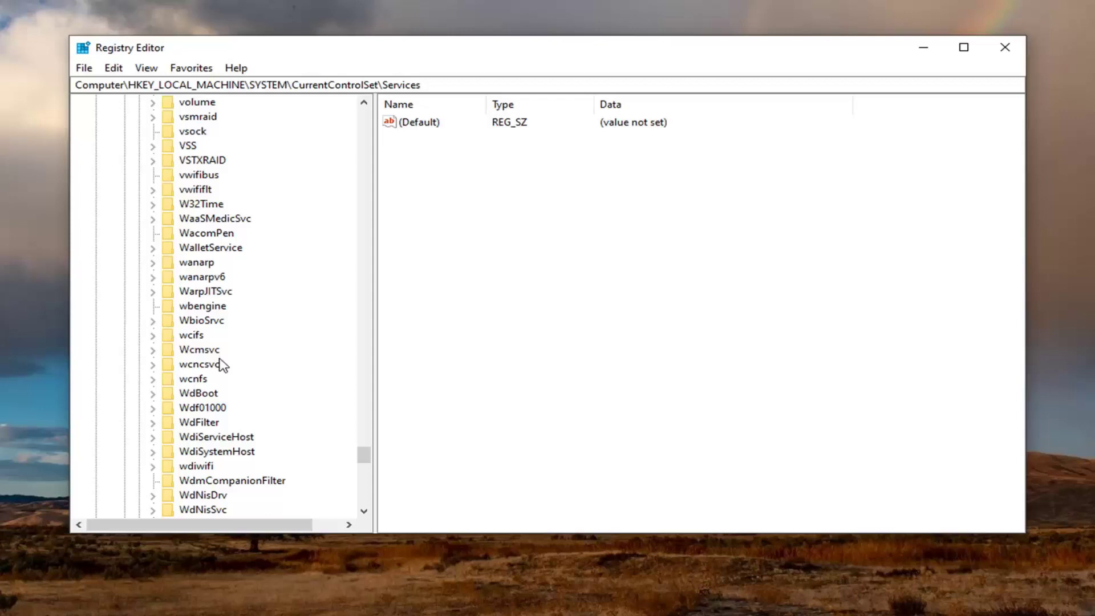
{"action": "scroll", "coordinate": [223, 365], "scroll_direction": "down", "scroll_amount": 9}
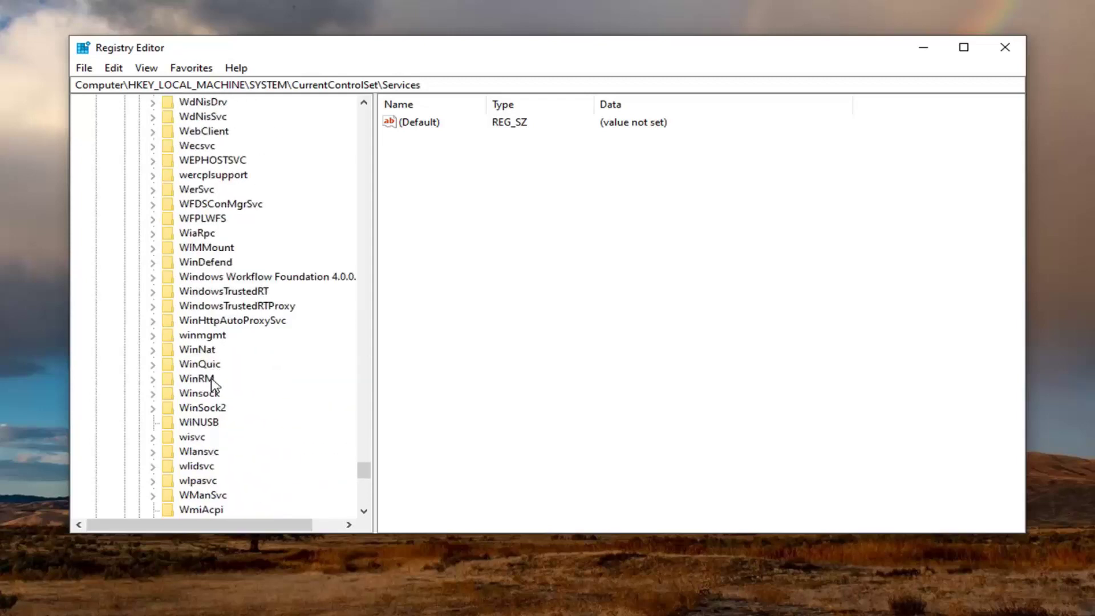
{"action": "scroll", "coordinate": [188, 456], "scroll_direction": "down", "scroll_amount": 7}
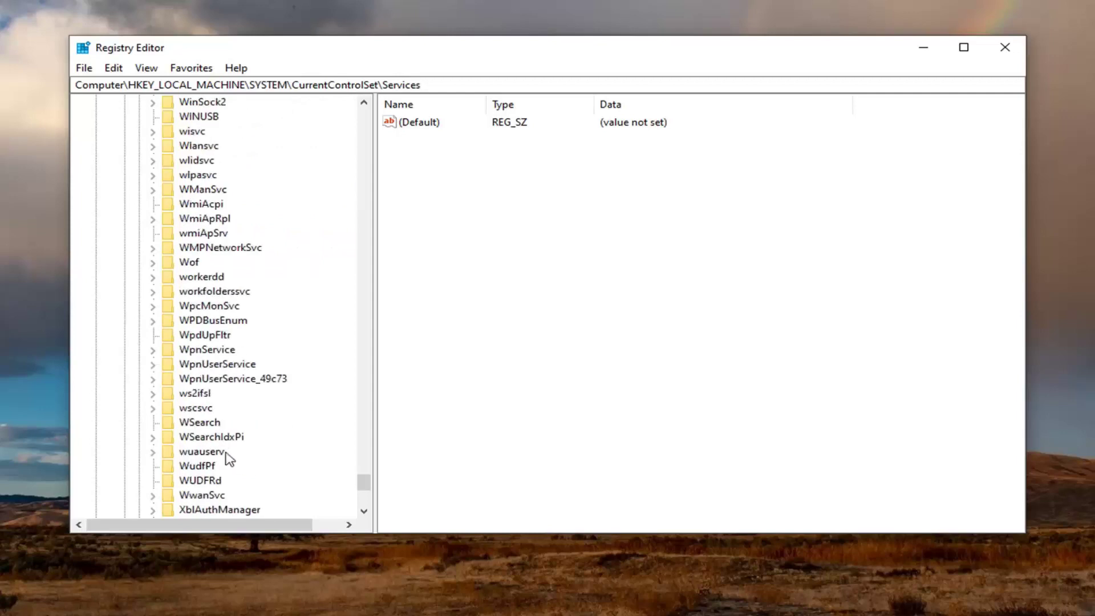
{"action": "left_click", "coordinate": [205, 452]}
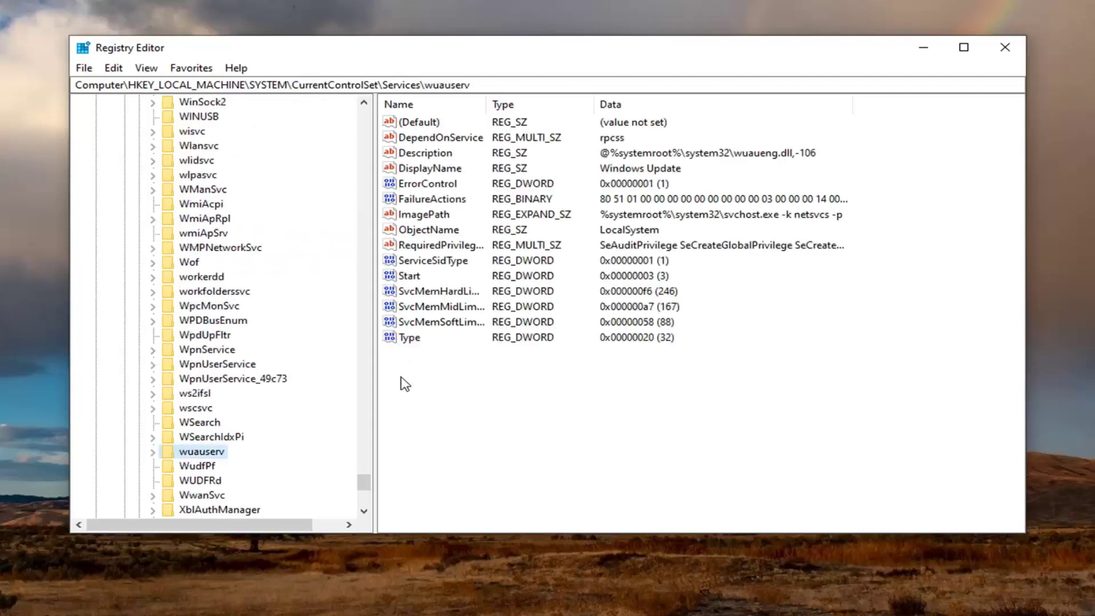
Delete the wuauserv key, confirm with Yes, and collapse Services and CurrentControlSet
{"action": "left_click", "coordinate": [120, 84]}
{"action": "right_click", "coordinate": [201, 453]}
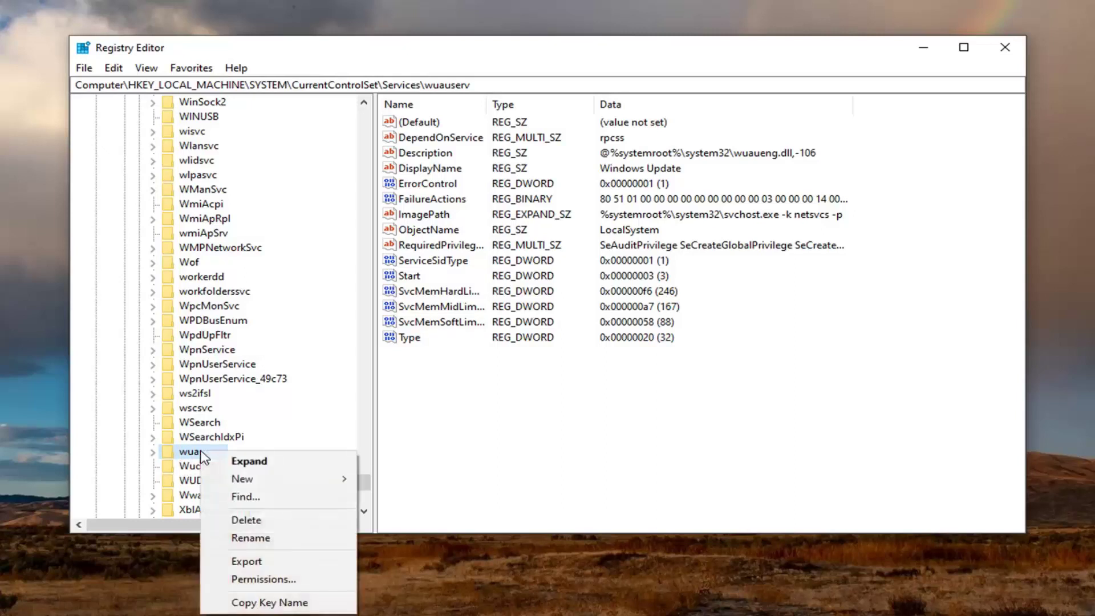
{"action": "left_click", "coordinate": [242, 520]}
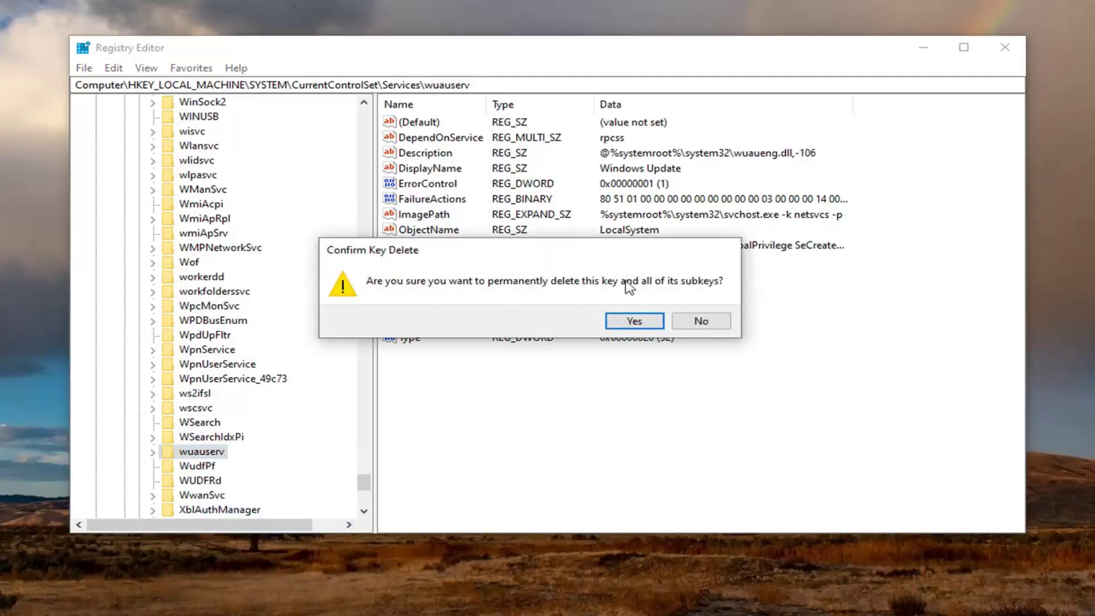
{"action": "left_click", "coordinate": [634, 322]}
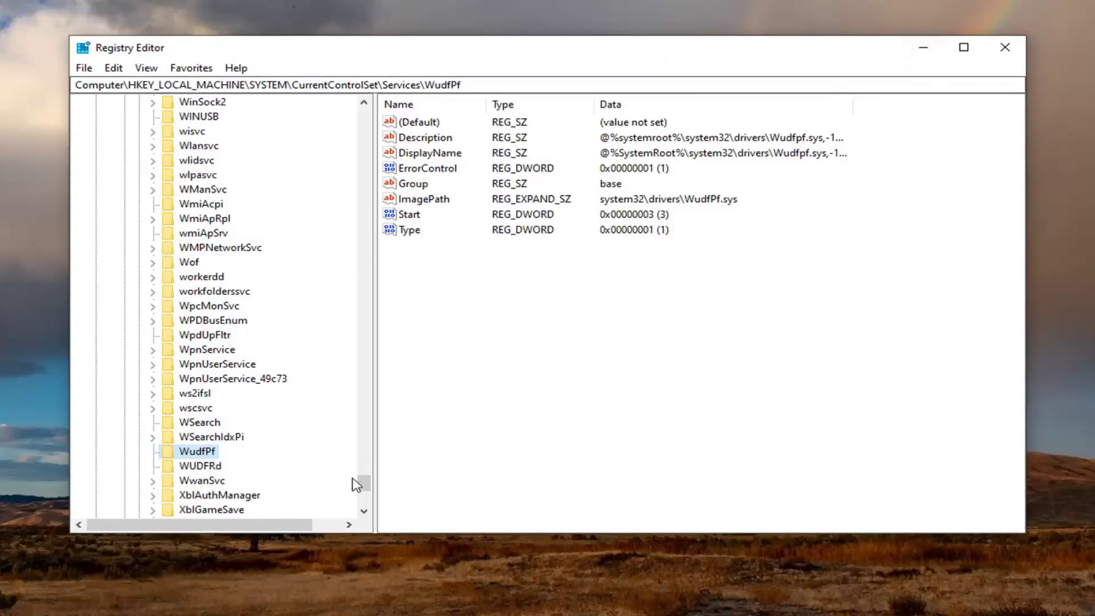
{"action": "left_click_drag", "start_coordinate": [363, 483], "coordinate": [348, 112]}
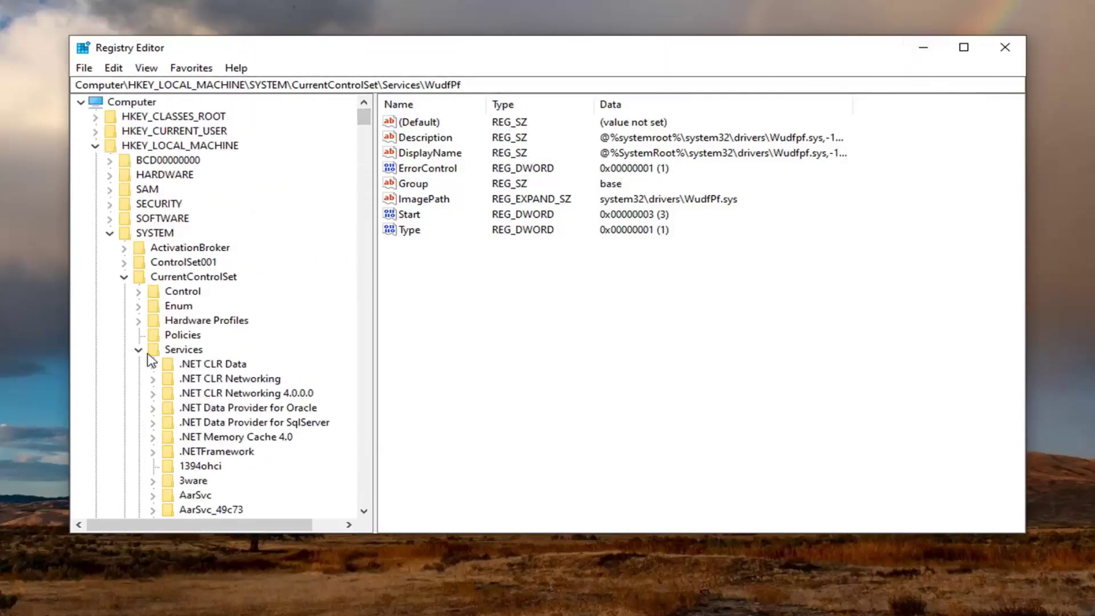
{"action": "left_click", "coordinate": [139, 350]}
{"action": "double_click", "coordinate": [125, 278]}
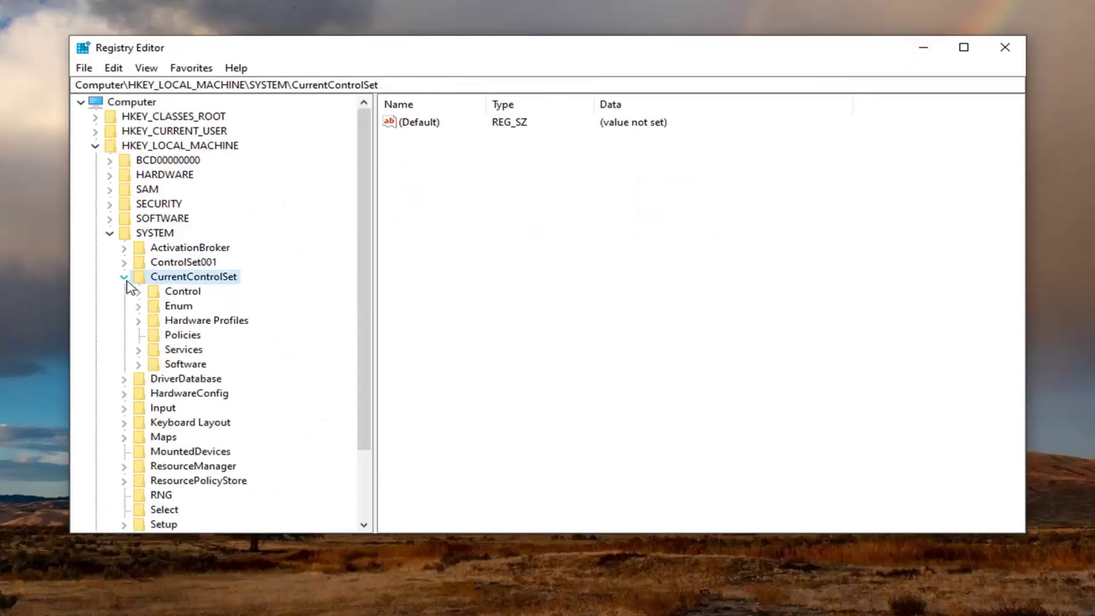
Collapse the HKEY_LOCAL_MACHINE branches and close Registry Editor
{"action": "left_click", "coordinate": [124, 277]}
{"action": "left_click", "coordinate": [110, 233]}
{"action": "left_click", "coordinate": [95, 146]}
{"action": "left_click", "coordinate": [1005, 47]}
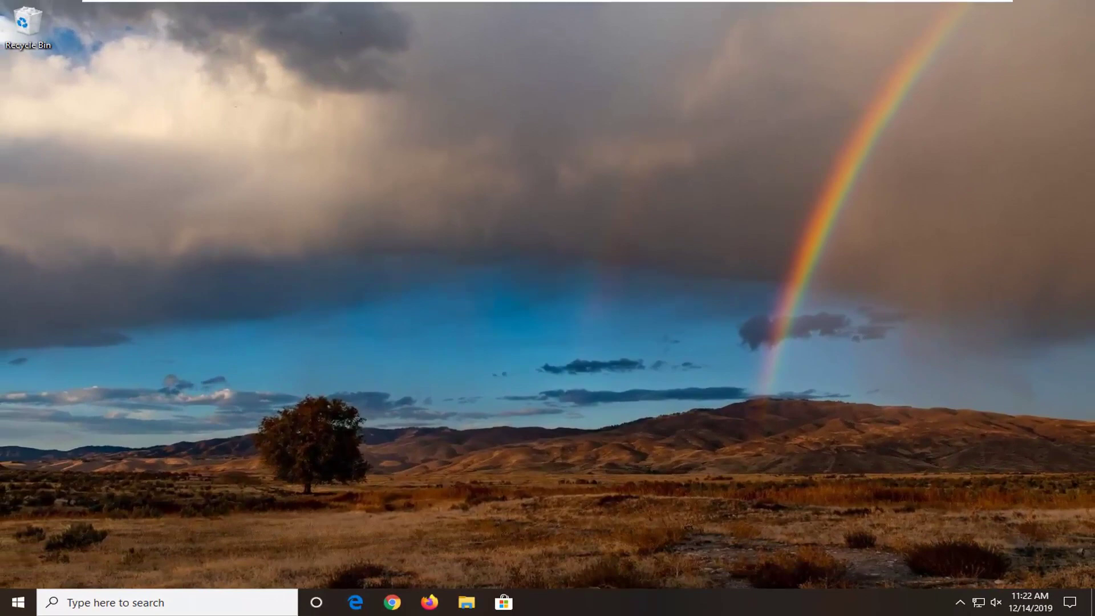
Launch a blank Notepad document from a Start menu search for 'notepad'
{"action": "left_click", "coordinate": [12, 599]}
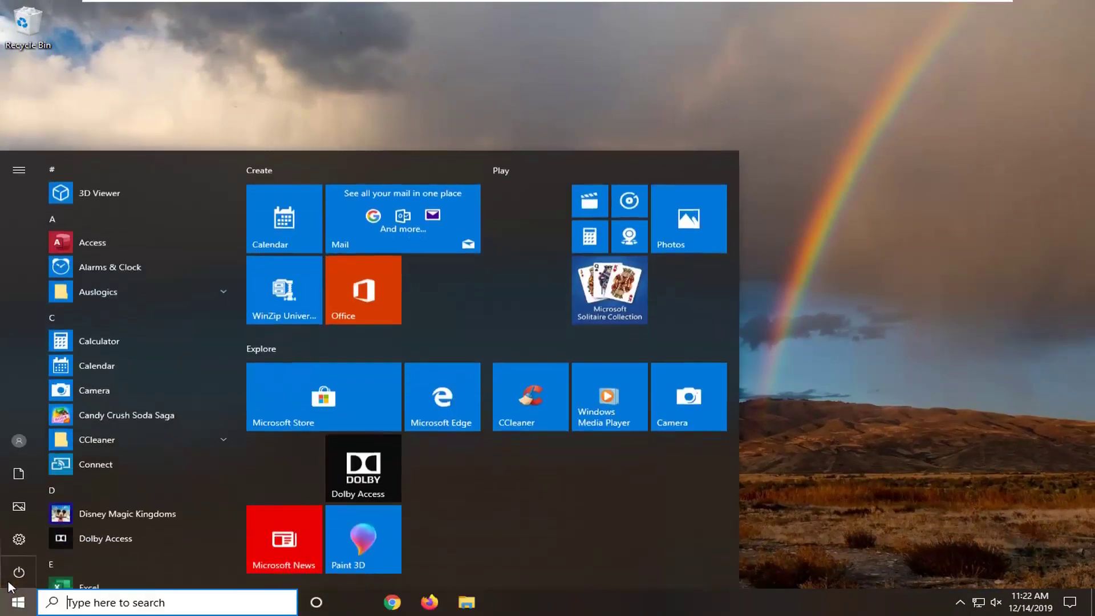
{"action": "type", "text": "not"}
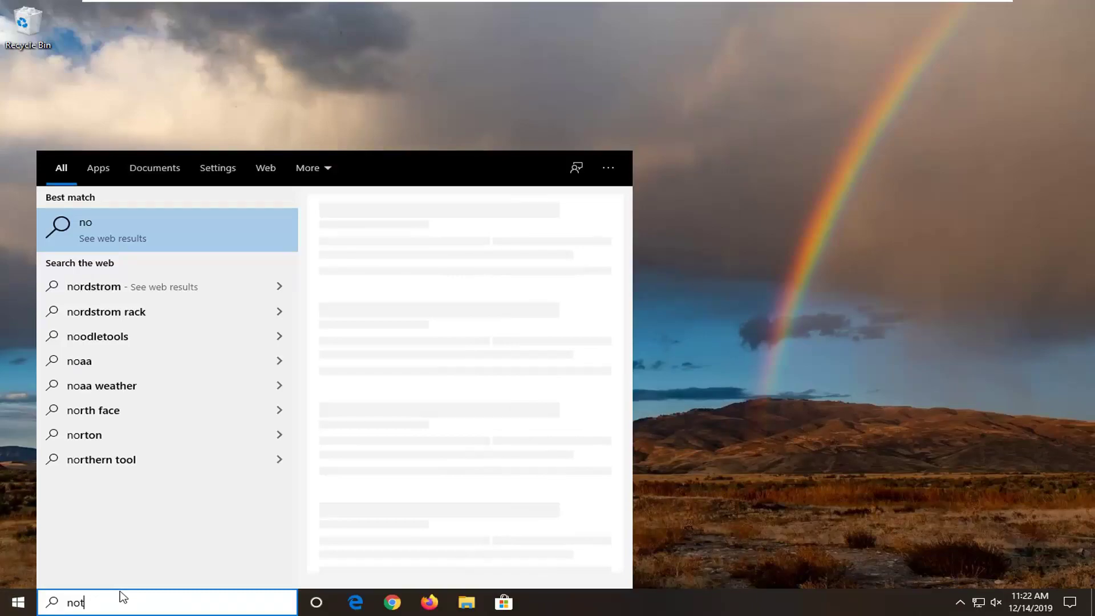
{"action": "type", "text": "epad"}
{"action": "left_click", "coordinate": [100, 226]}
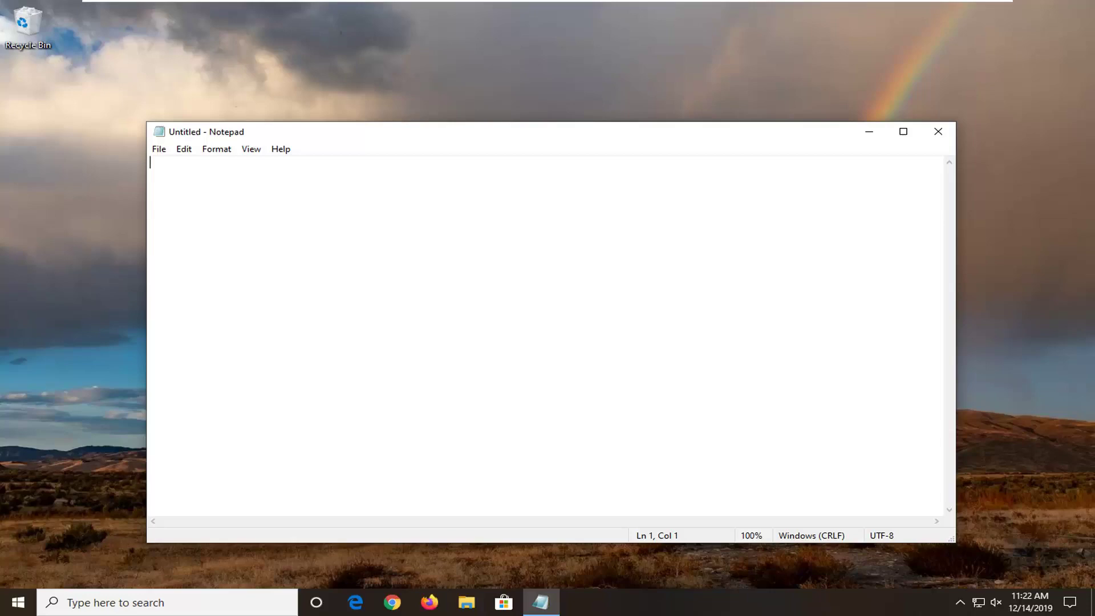
Paste the wuauserv registry export into Notepad and scroll through it to the TriggerInfo\1 entries
{"action": "key", "text": "ctrl+v"}
{"action": "left_click_drag", "start_coordinate": [405, 138], "coordinate": [445, 82]}
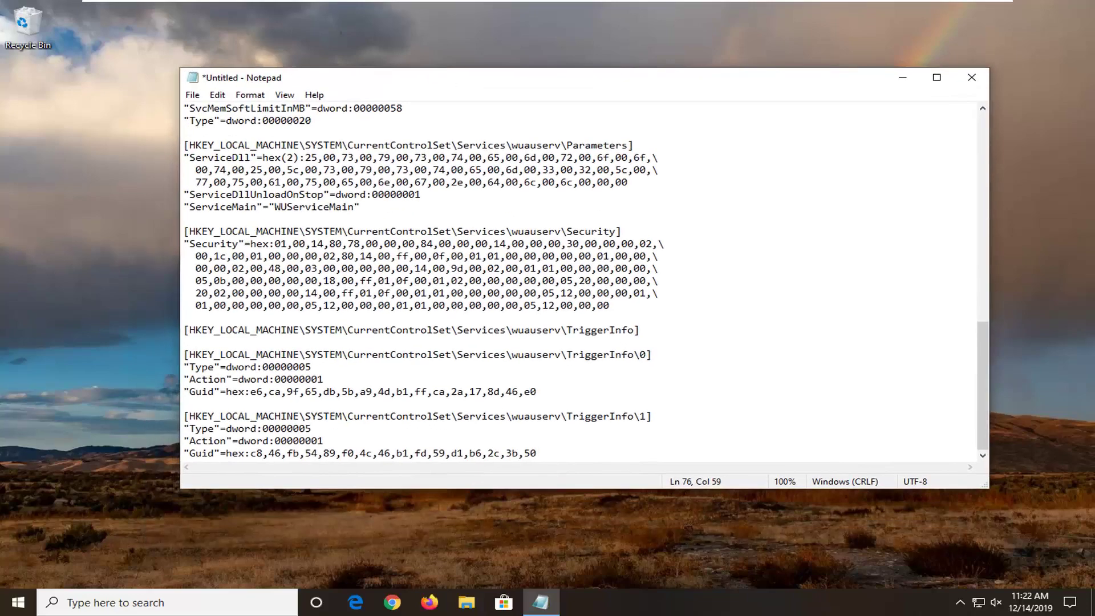
{"action": "left_click_drag", "start_coordinate": [977, 356], "coordinate": [977, 143]}
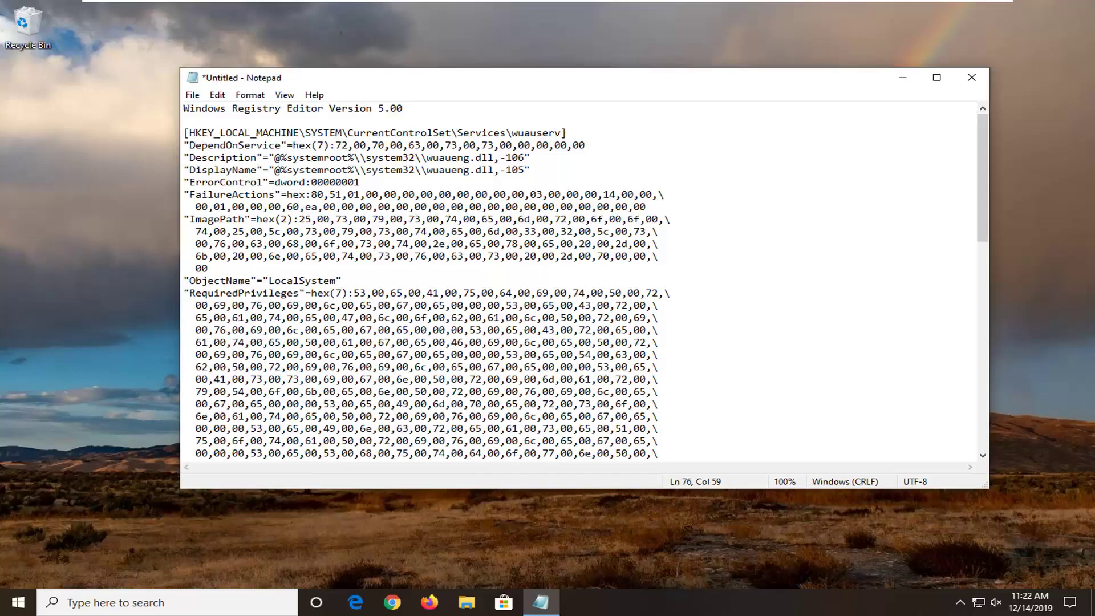
{"action": "scroll", "coordinate": [586, 282], "scroll_direction": "down", "scroll_amount": 16}
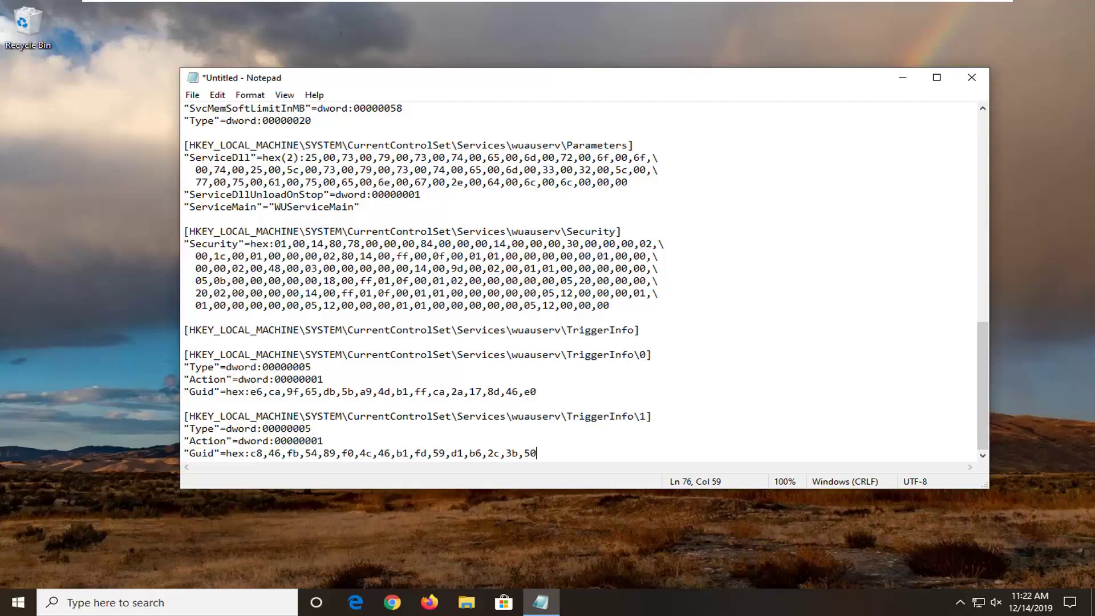
Use Save As to store the text as Windows10Fix.reg on the Desktop, ANSI-encoded
{"action": "left_click", "coordinate": [193, 96]}
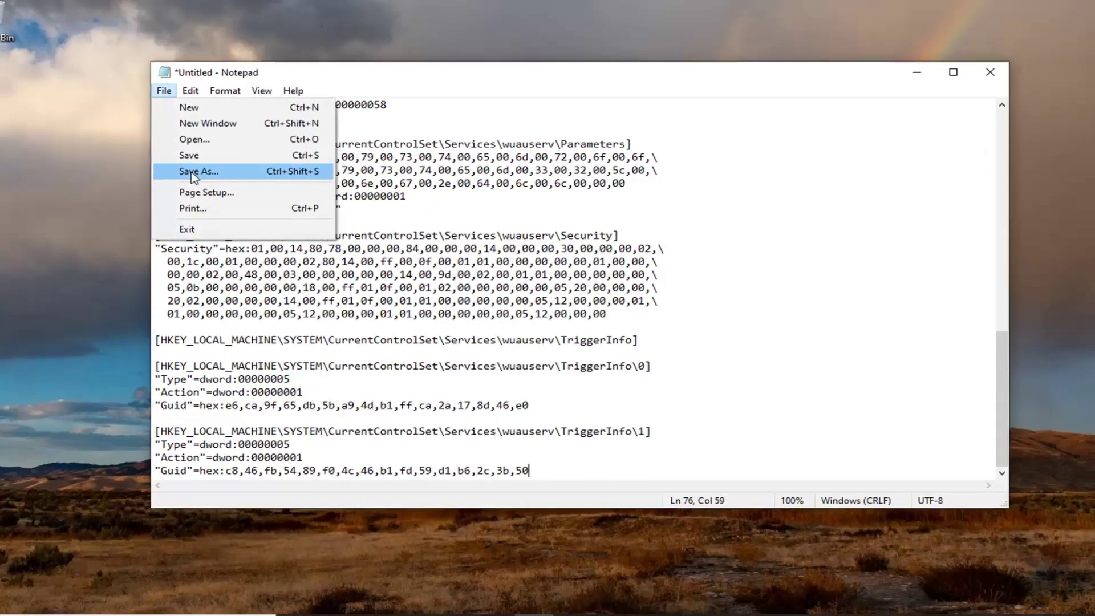
{"action": "left_click", "coordinate": [193, 171]}
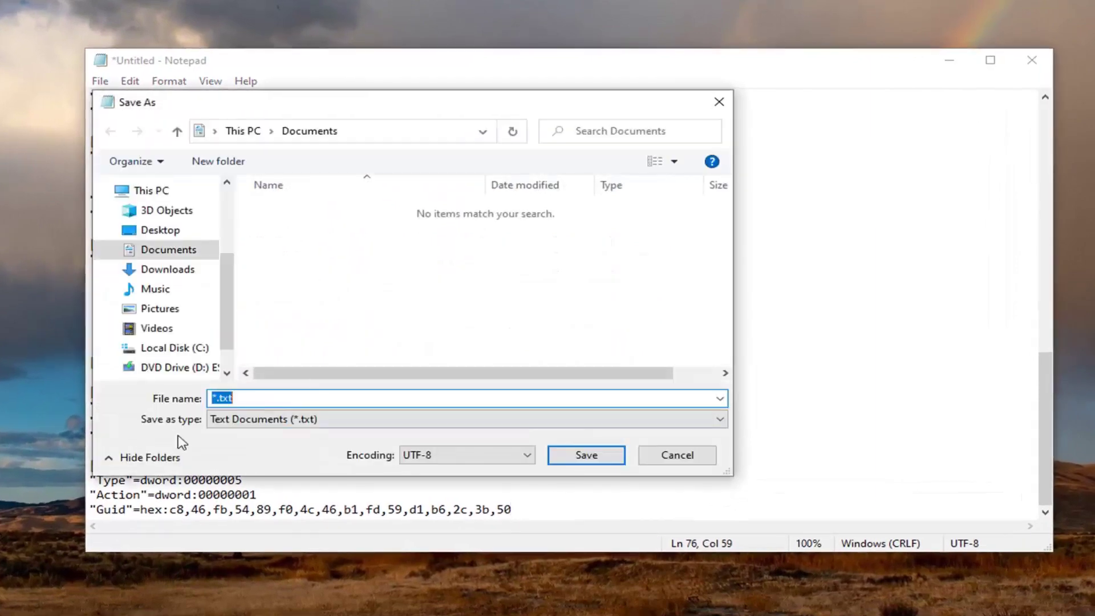
{"action": "key", "text": "BackSpace"}
{"action": "type", "text": "Windows10"}
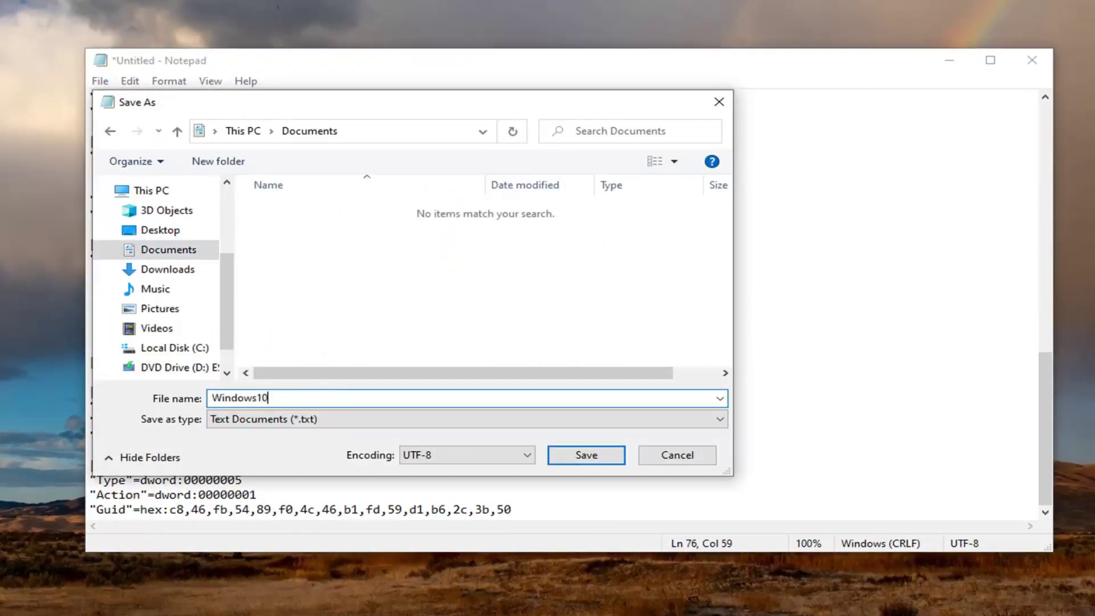
{"action": "type", "text": "Fix.reg"}
{"action": "left_click", "coordinate": [135, 236]}
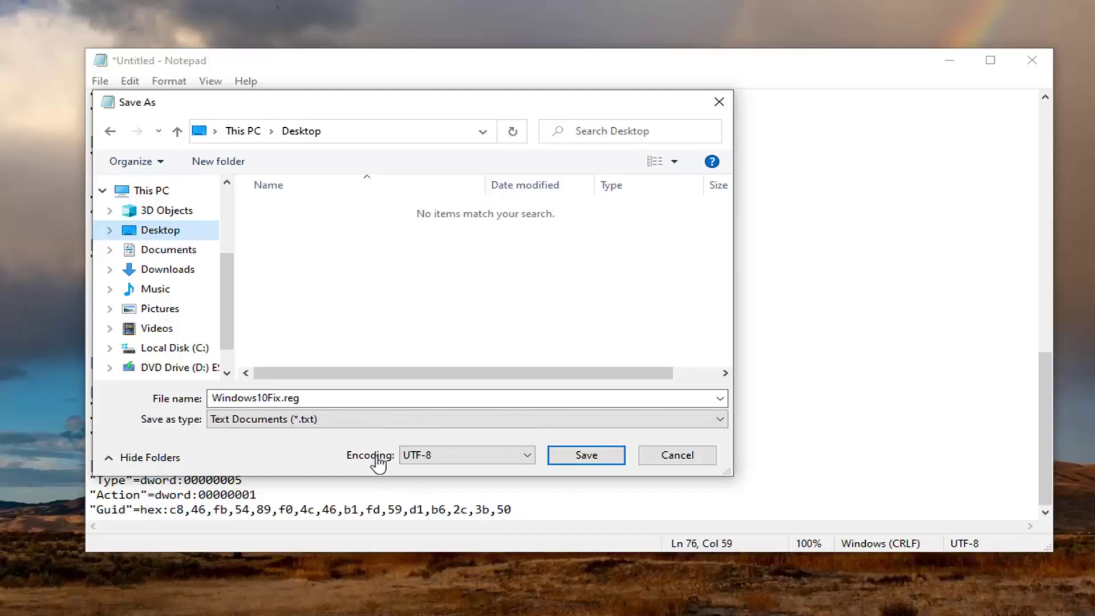
{"action": "left_click", "coordinate": [462, 457]}
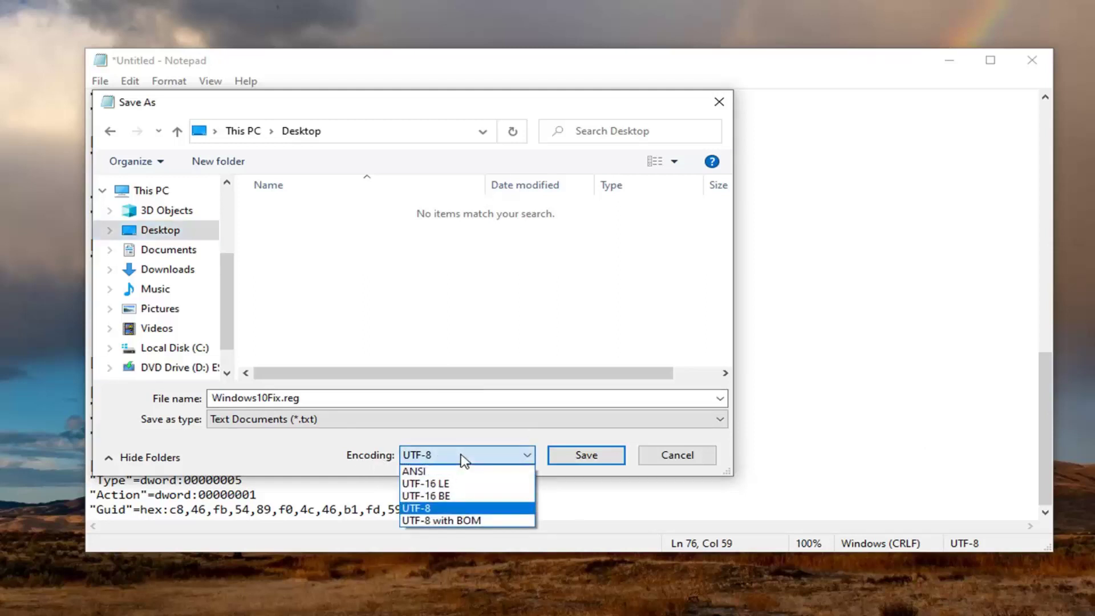
{"action": "left_click", "coordinate": [413, 471]}
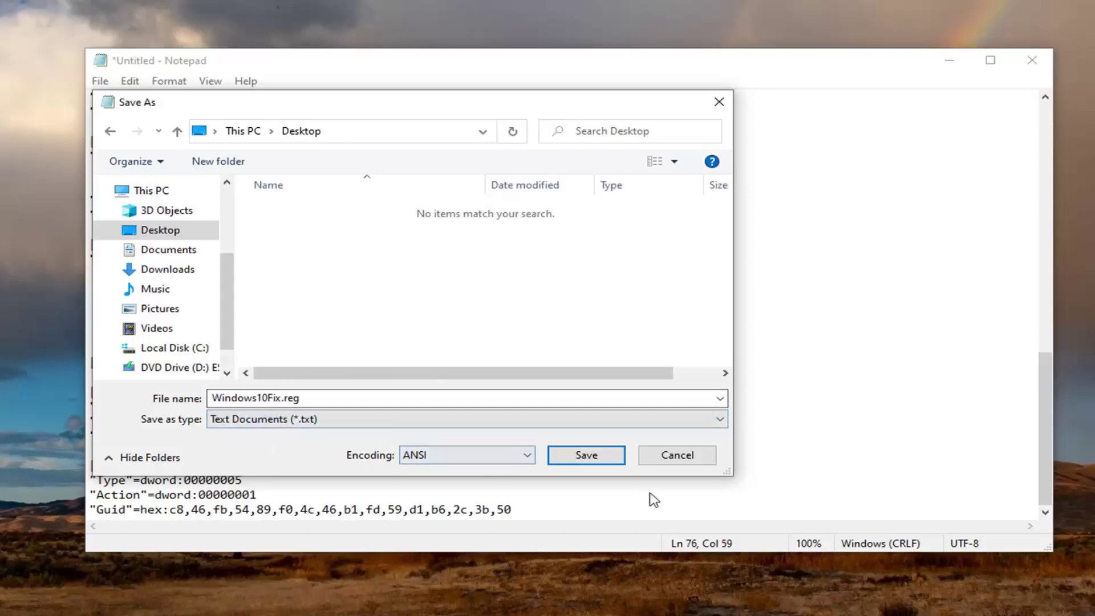
{"action": "left_click", "coordinate": [587, 457]}
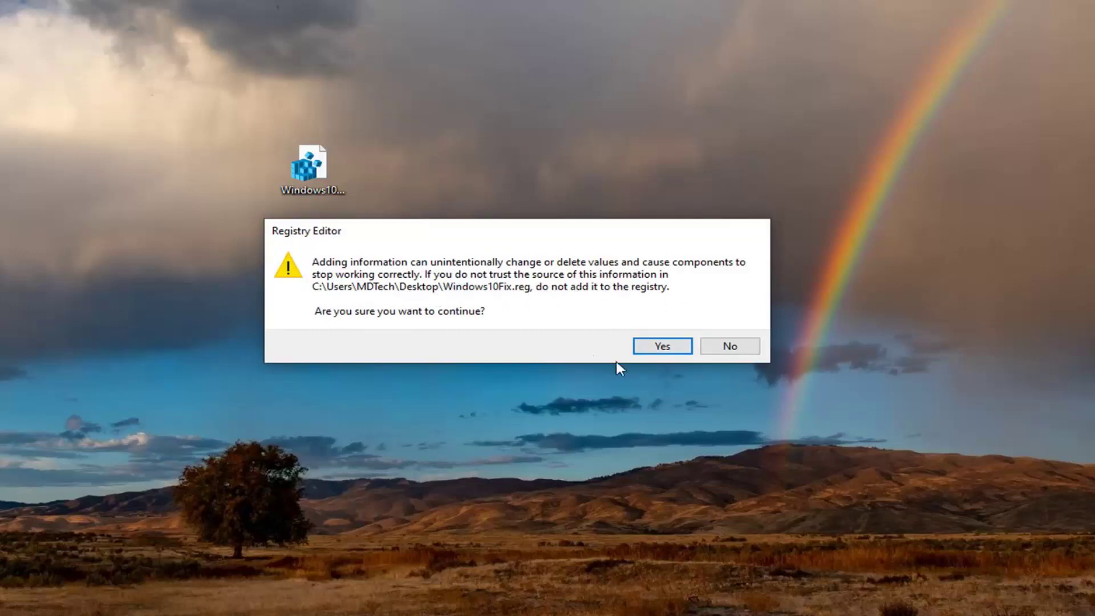
Confirm the Registry Editor warning with Yes to add Windows10Fix.reg's keys
{"action": "left_click", "coordinate": [659, 347]}
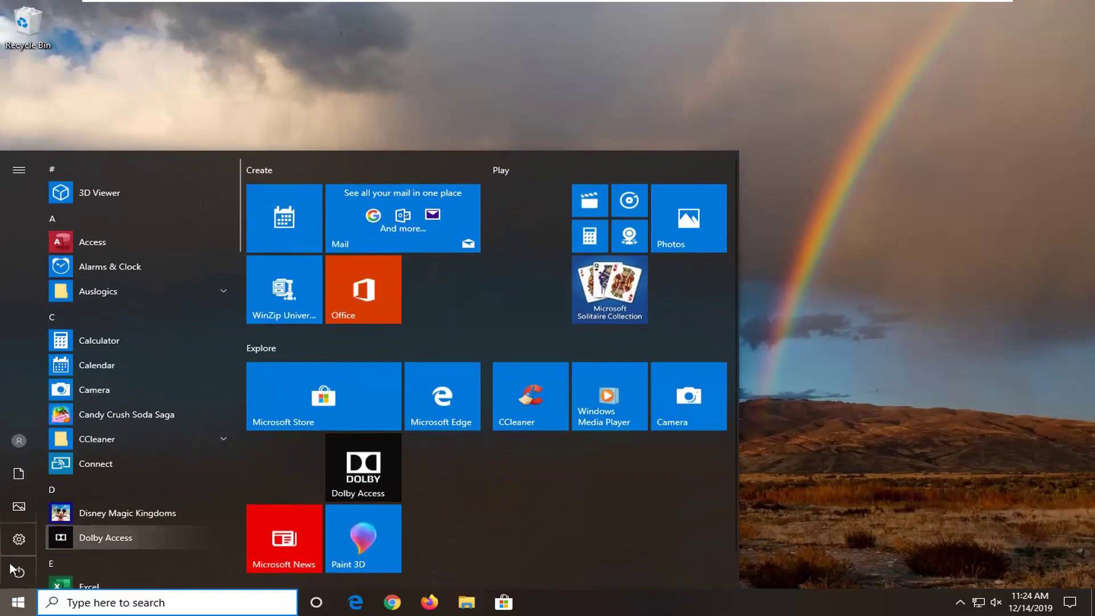
Restart the PC from the Start menu power options
{"action": "left_click", "coordinate": [18, 571]}
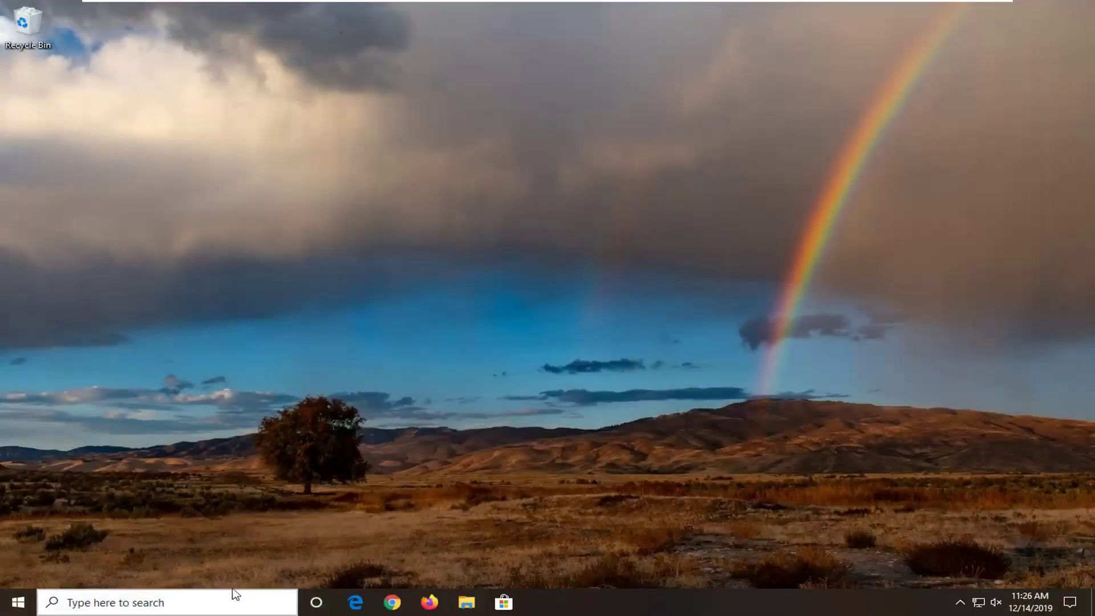
Open the Check for updates settings page from a Start search for 'update'
{"action": "key", "text": "super"}
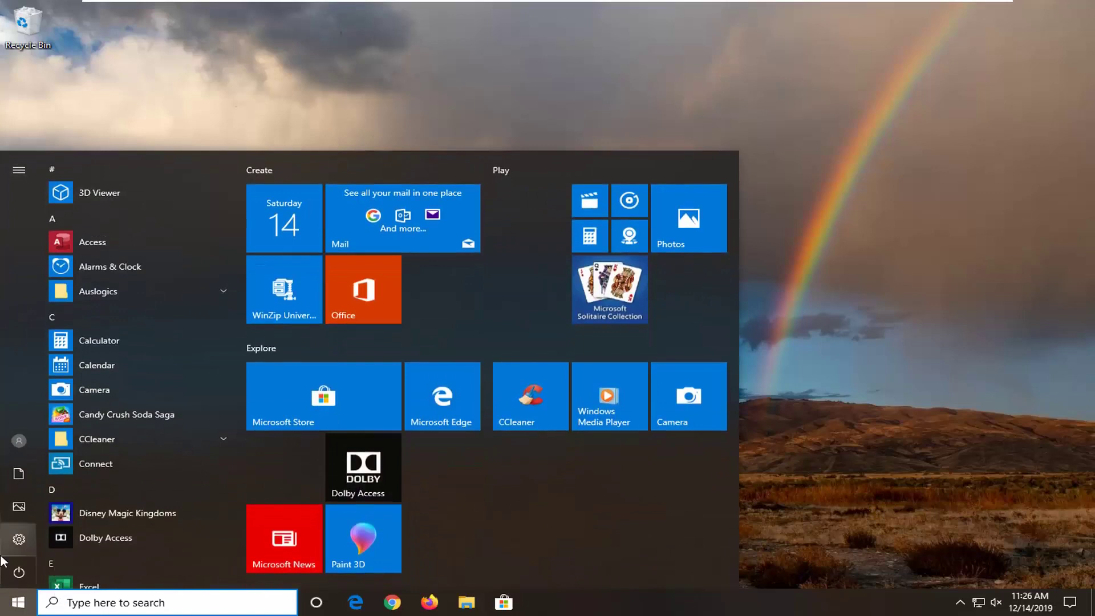
{"action": "type", "text": "update"}
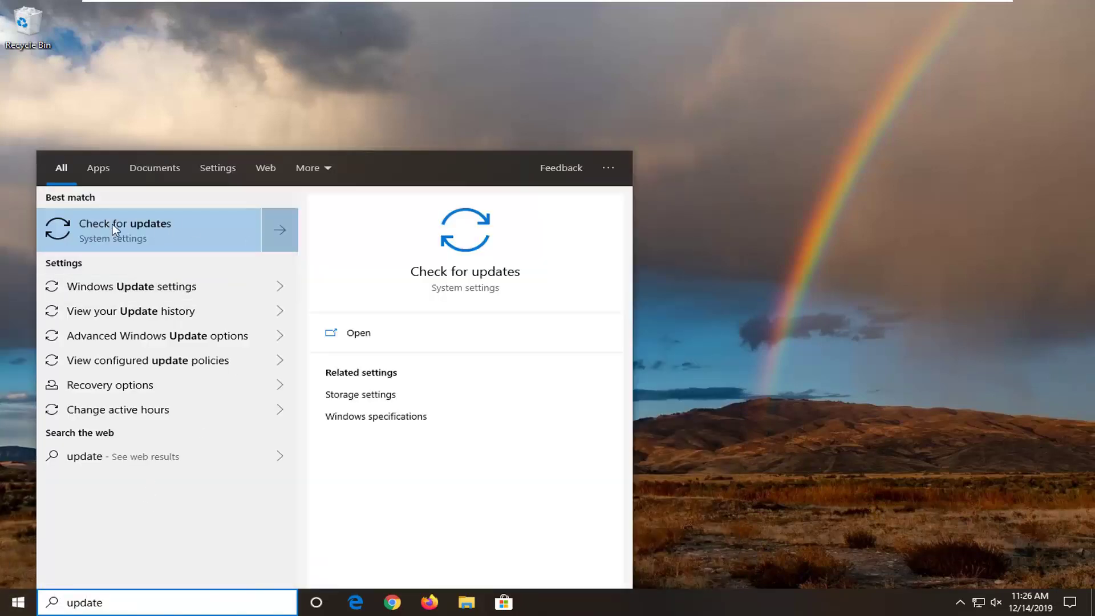
{"action": "left_click", "coordinate": [160, 236]}
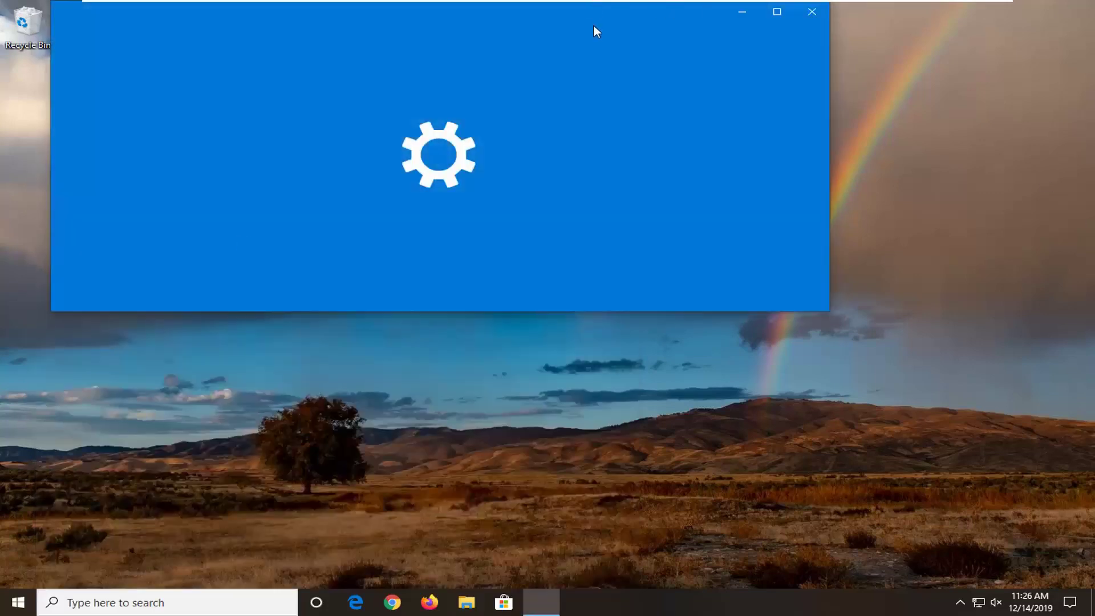
Enlarge Settings, check for updates so the December 2019 downloads begin, then close Settings
{"action": "left_click_drag", "start_coordinate": [593, 24], "coordinate": [657, 42]}
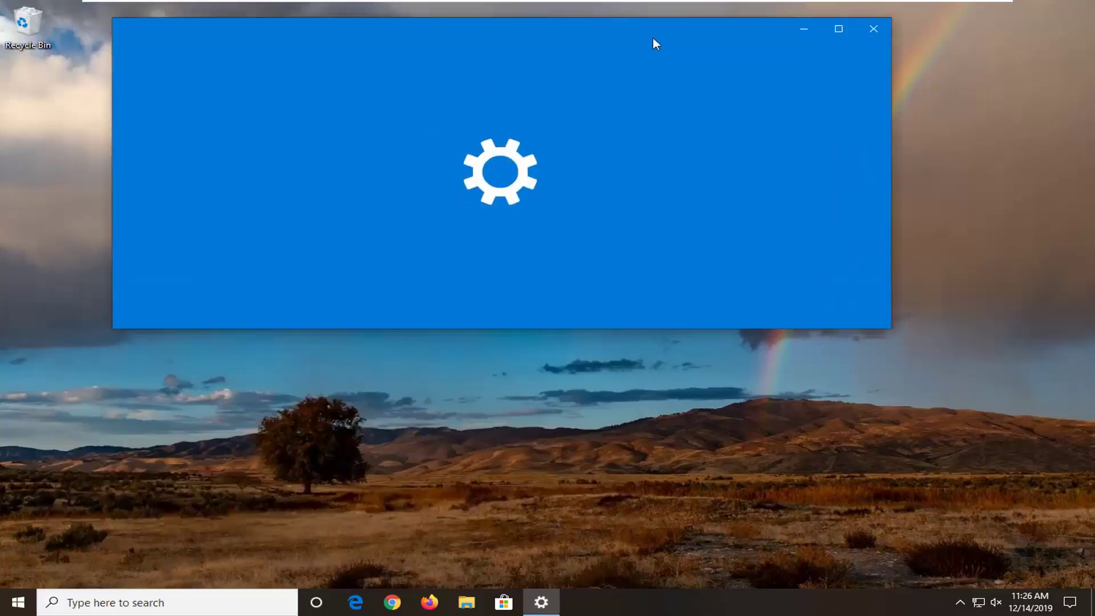
{"action": "left_click_drag", "start_coordinate": [890, 333], "coordinate": [913, 517]}
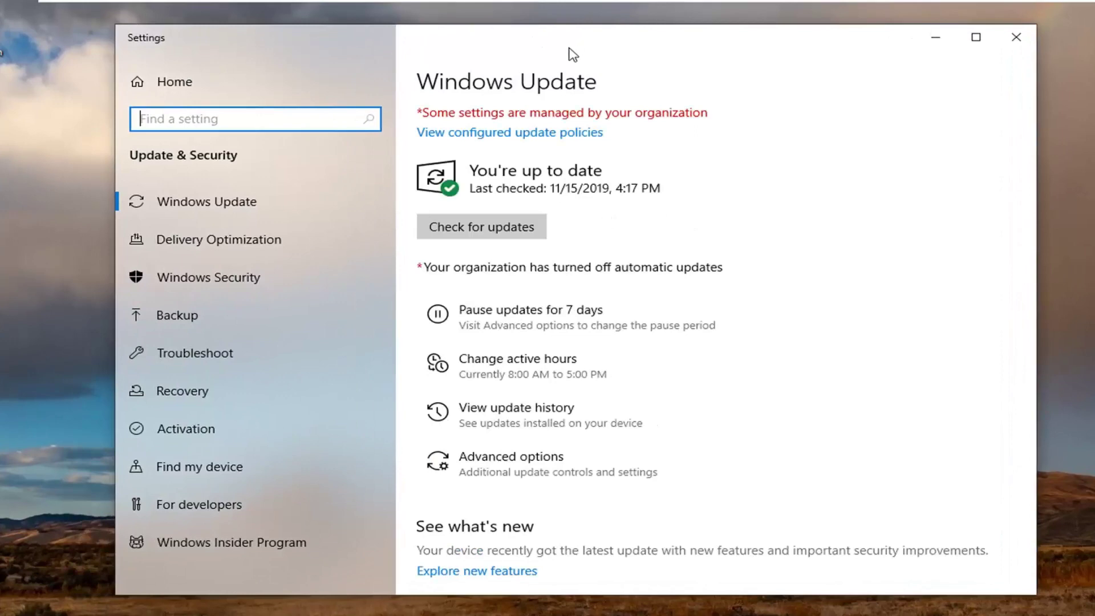
{"action": "left_click", "coordinate": [480, 238]}
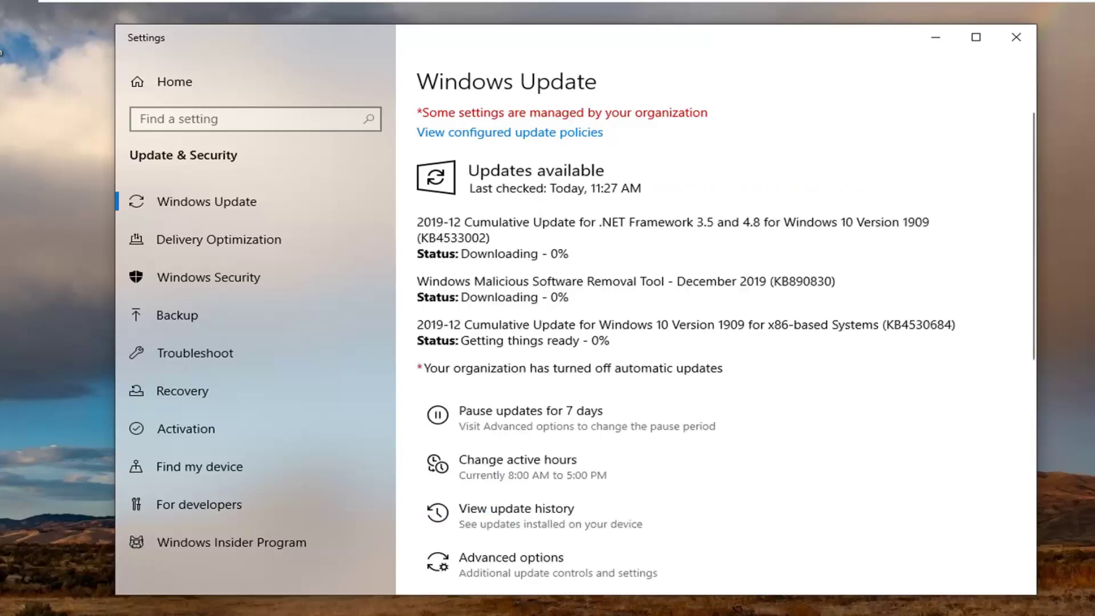
{"action": "left_click", "coordinate": [1010, 36]}
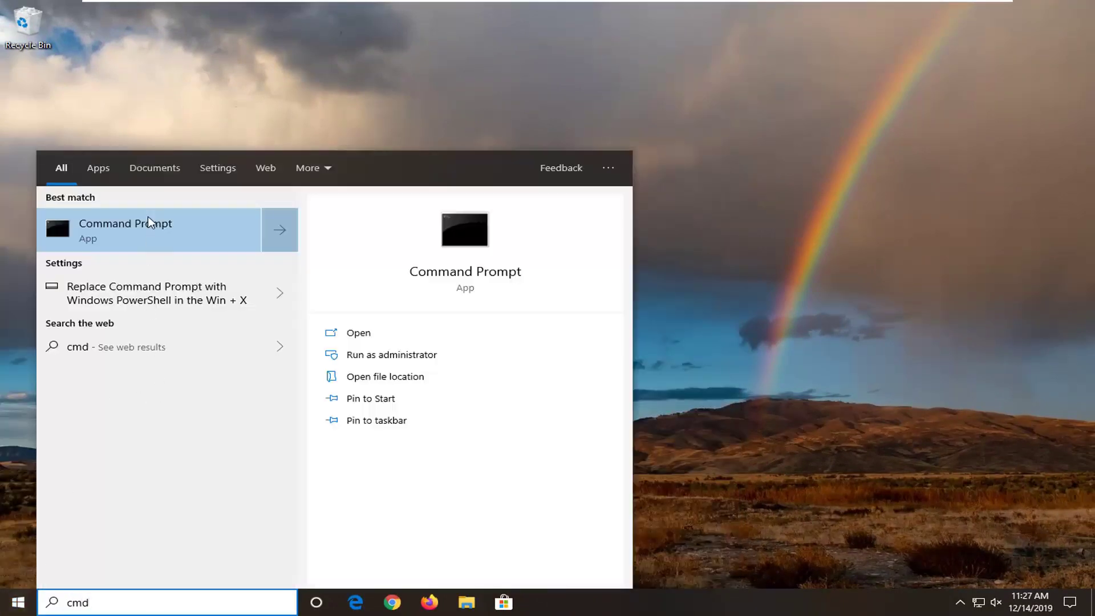
Run Command Prompt as administrator, approve the UAC prompt, and shift its window right
{"action": "right_click", "coordinate": [144, 223]}
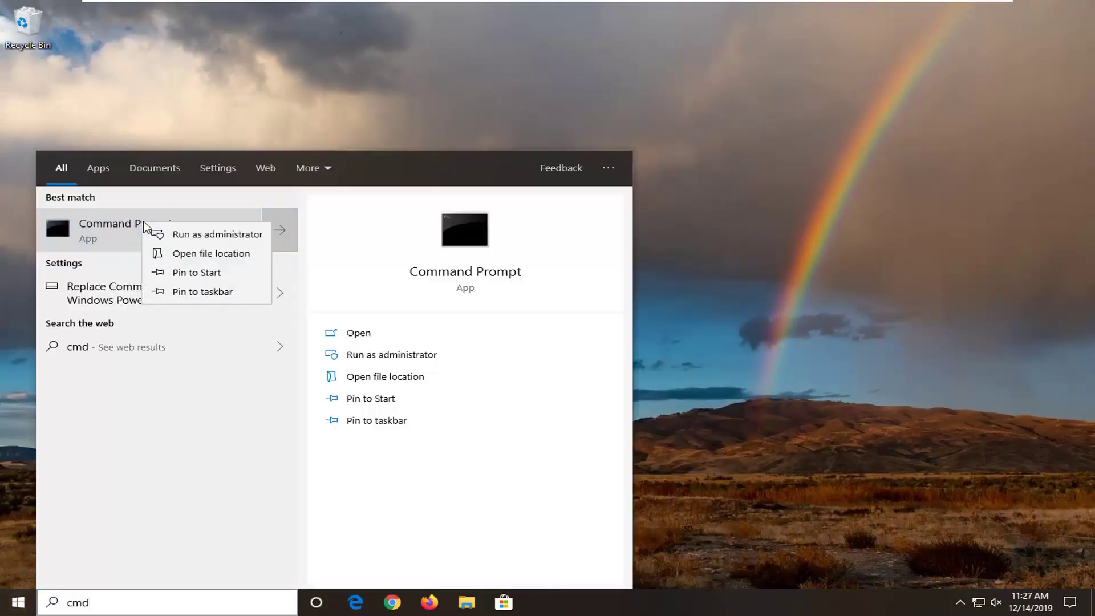
{"action": "left_click", "coordinate": [201, 235]}
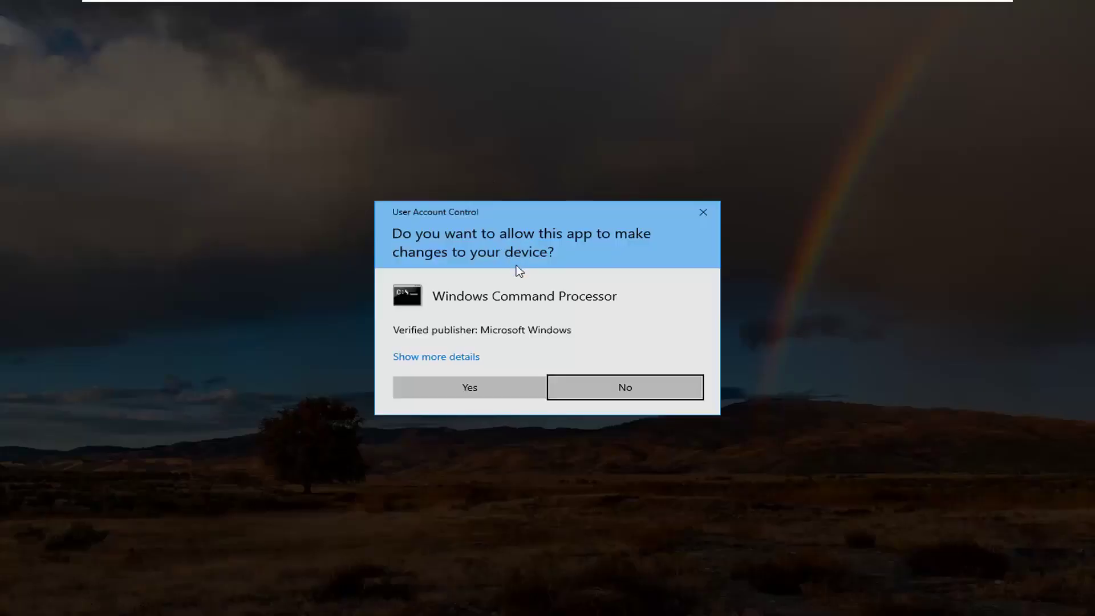
{"action": "left_click", "coordinate": [484, 388]}
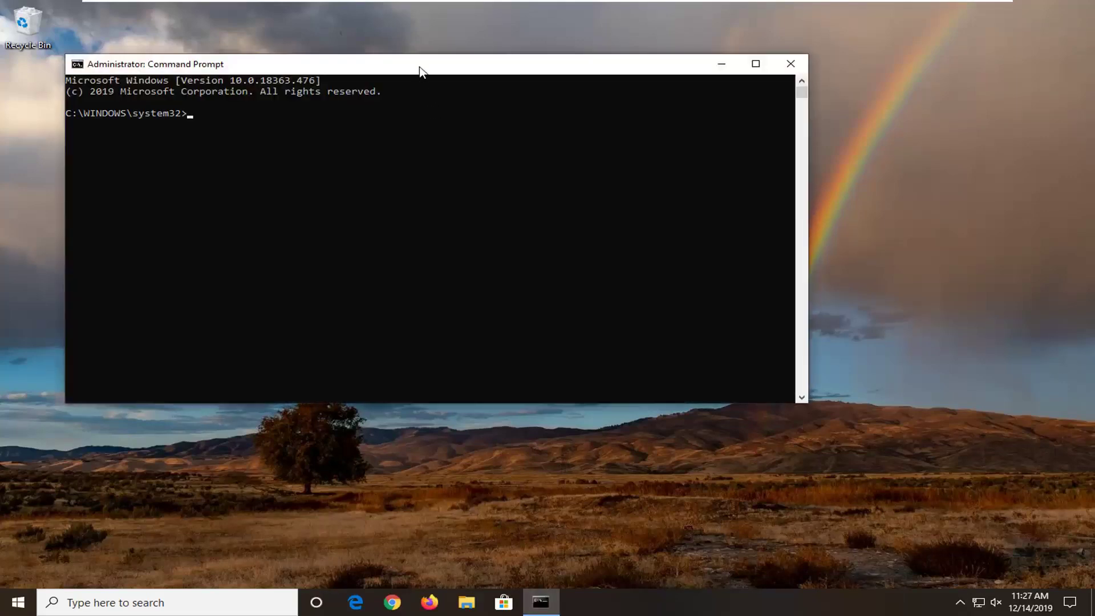
{"action": "left_click_drag", "start_coordinate": [419, 67], "coordinate": [570, 77]}
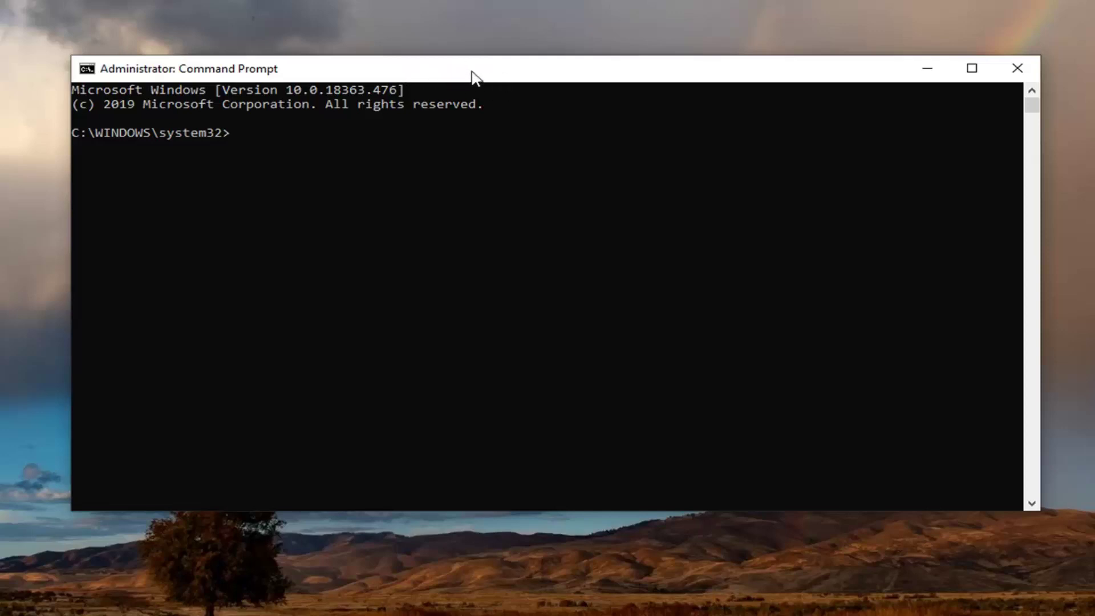
Paste 'sfc /scannow' into the administrator Command Prompt and start the system file scan
{"action": "right_click", "coordinate": [472, 71]}
{"action": "mouse_move", "coordinate": [507, 205]}
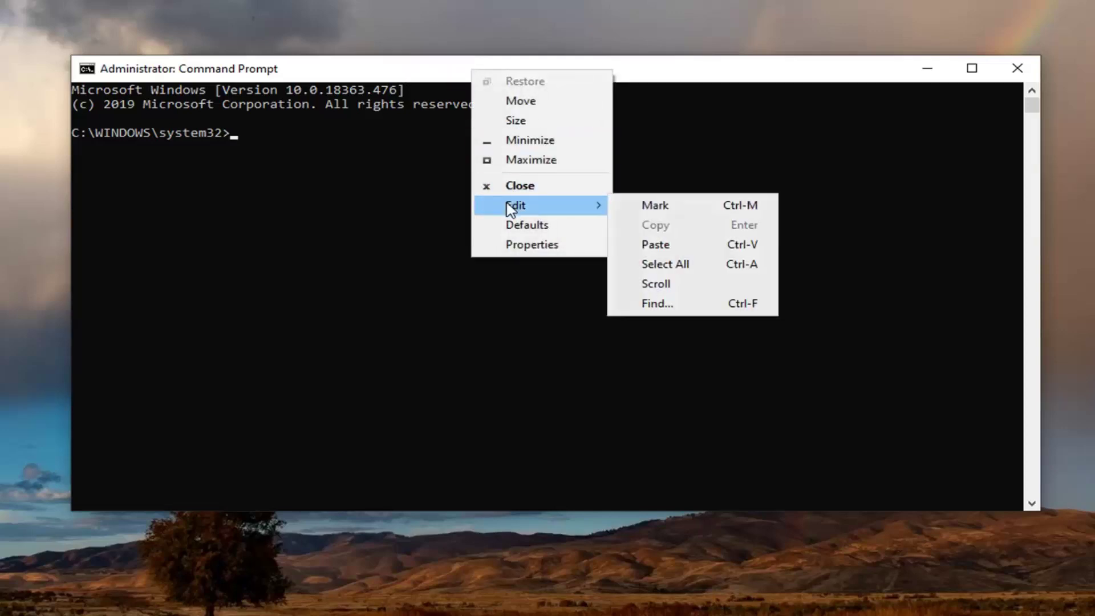
{"action": "left_click", "coordinate": [653, 246]}
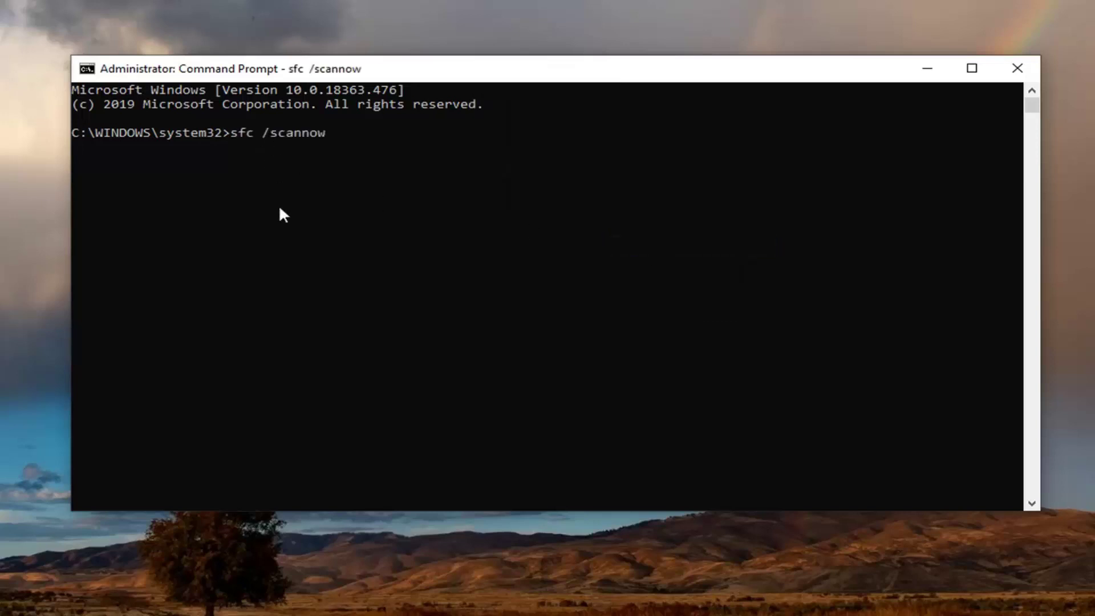